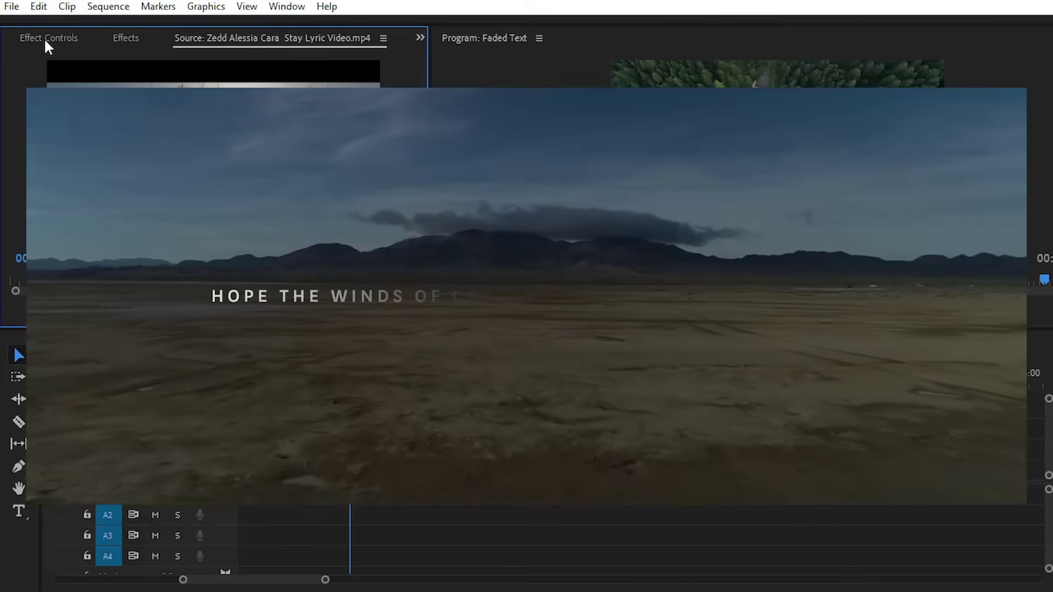
Glance at Effect Controls, then return to the Project: Lyrical Video bin
click(44, 38)
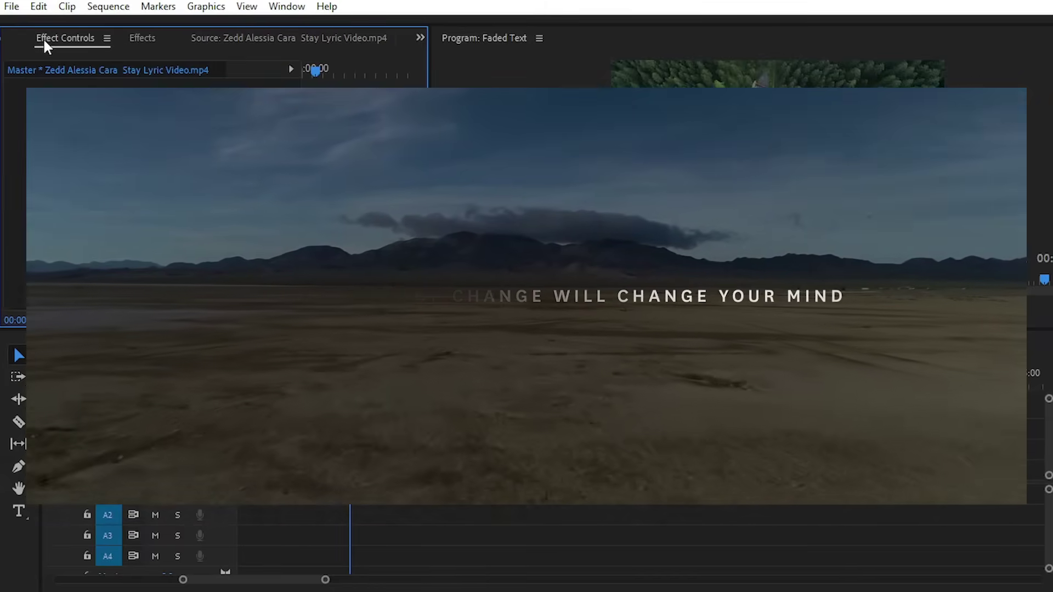
key(shift+1)
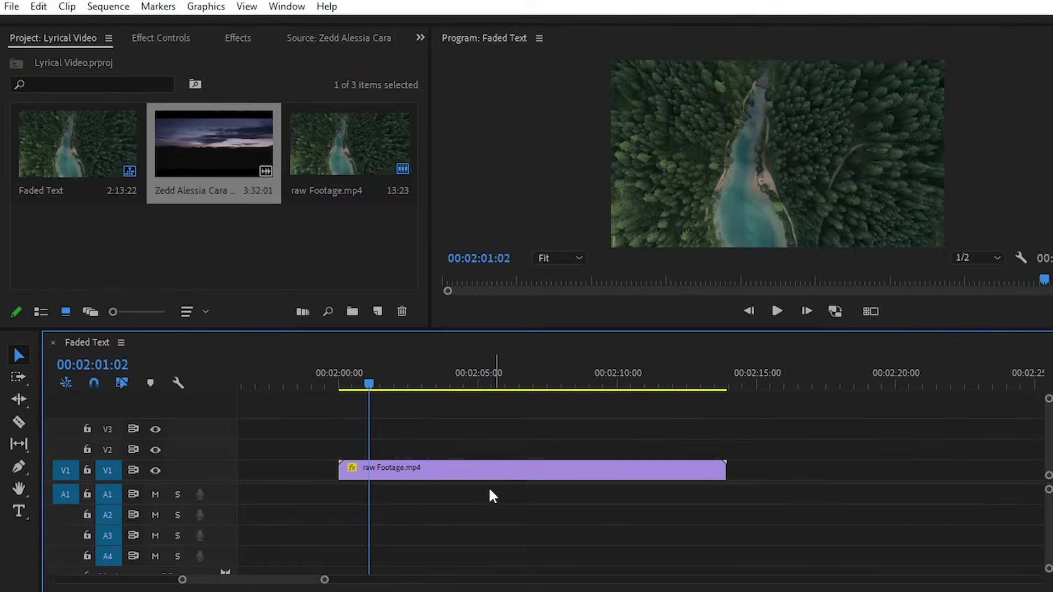
Preview the forest footage, return near its start, zoom the timeline in, and pick the Type tool
click(429, 472)
drag(369, 386, 372, 384)
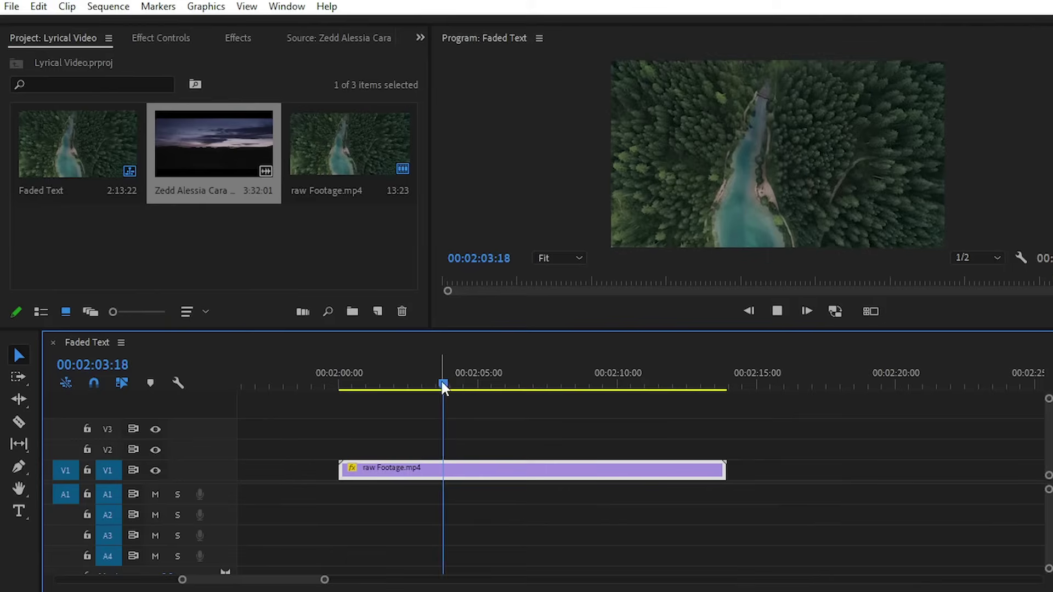
drag(441, 384, 364, 385)
key(=)
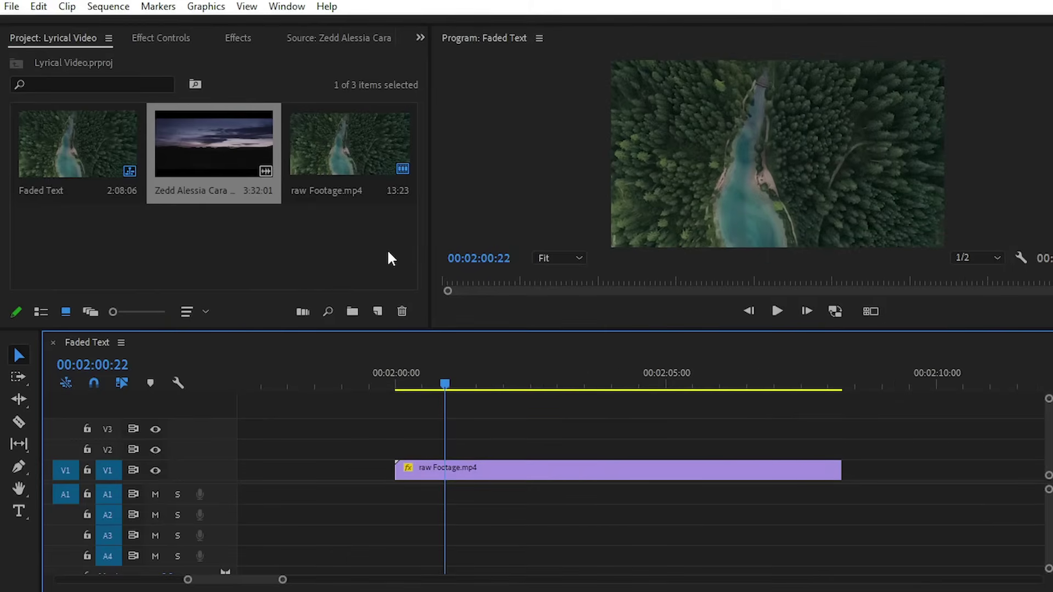
click(389, 252)
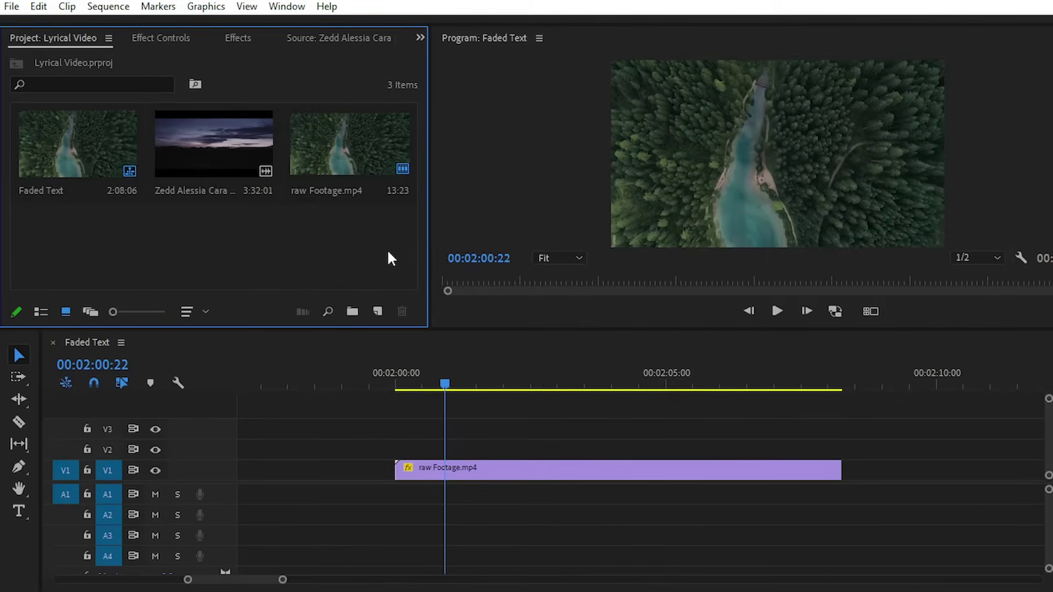
click(17, 507)
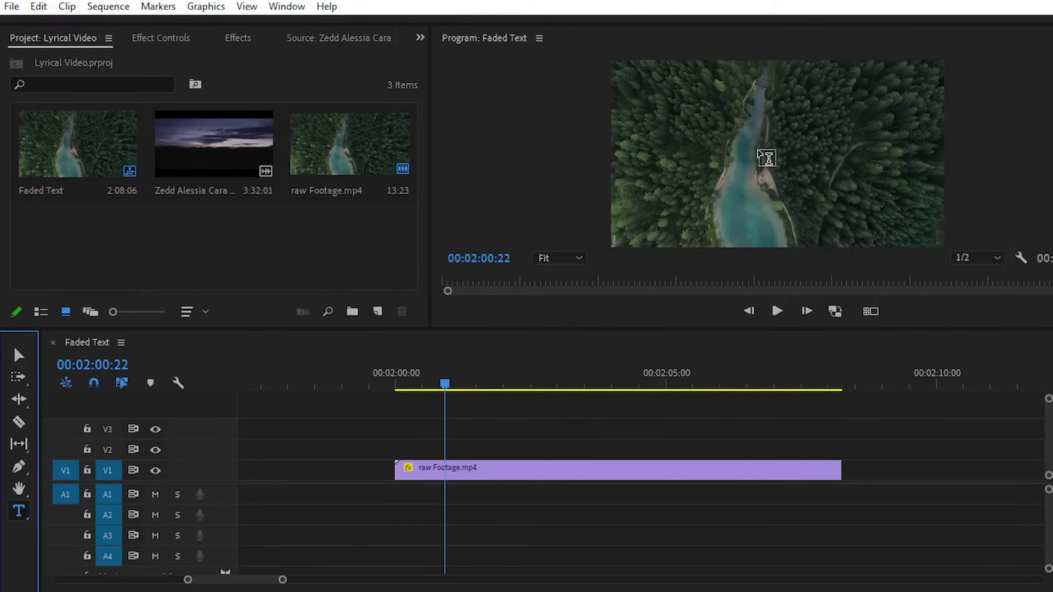
Open Essential Graphics and centre the lyric title vertically and horizontally
click(289, 6)
click(353, 298)
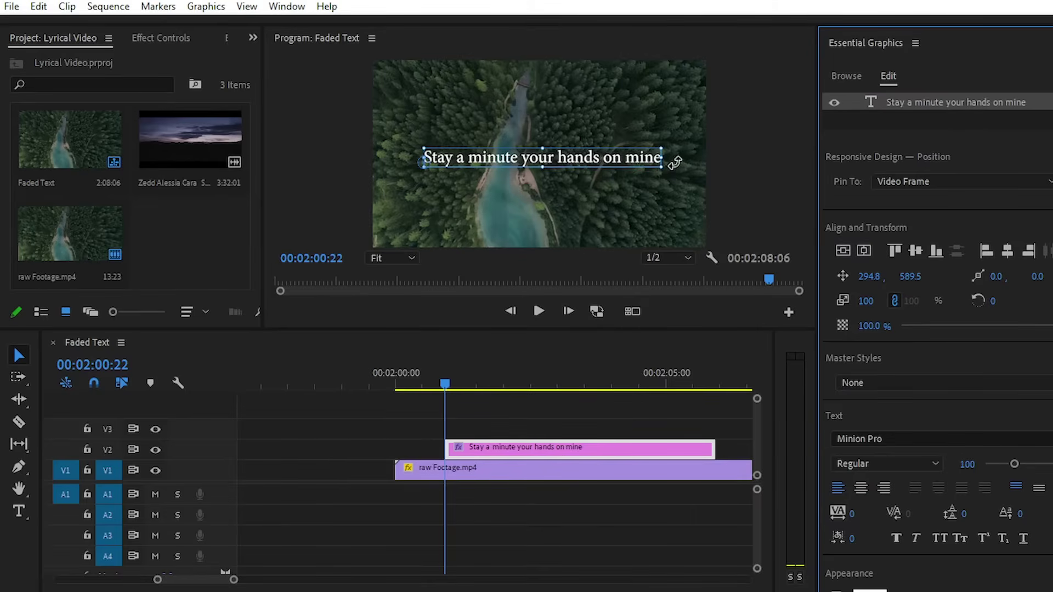
click(844, 248)
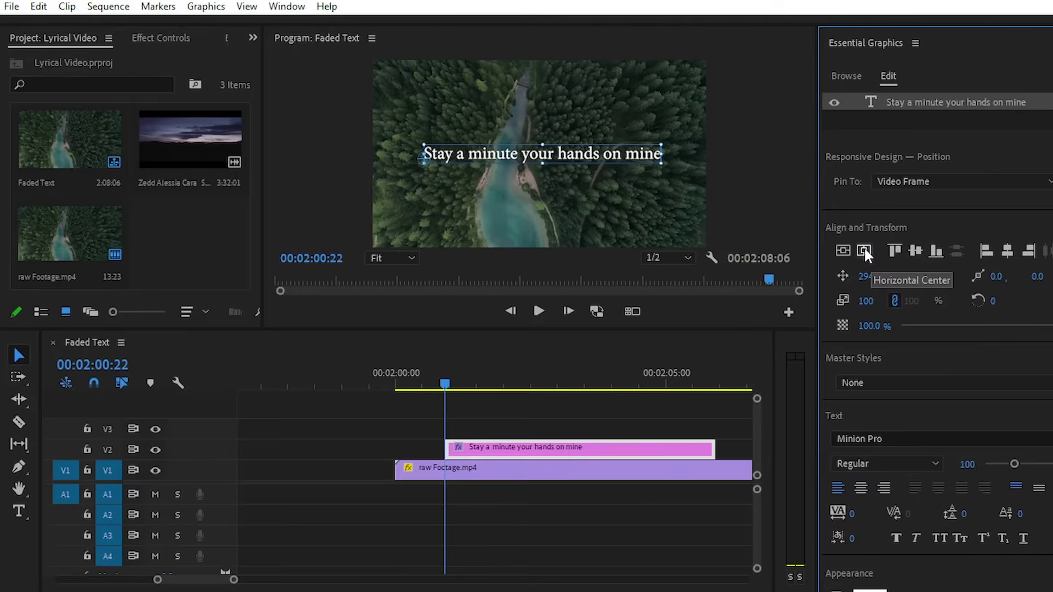
click(865, 248)
click(758, 195)
Restyle the title in Gotham Medium at size 77 and re-centre it
click(628, 163)
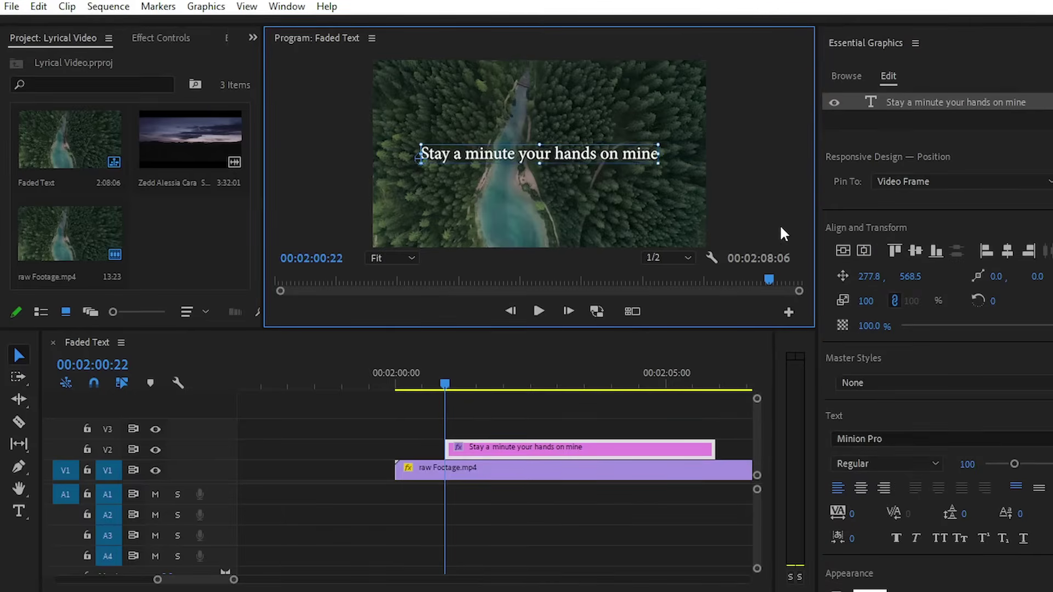
scroll(985, 421, down, 1)
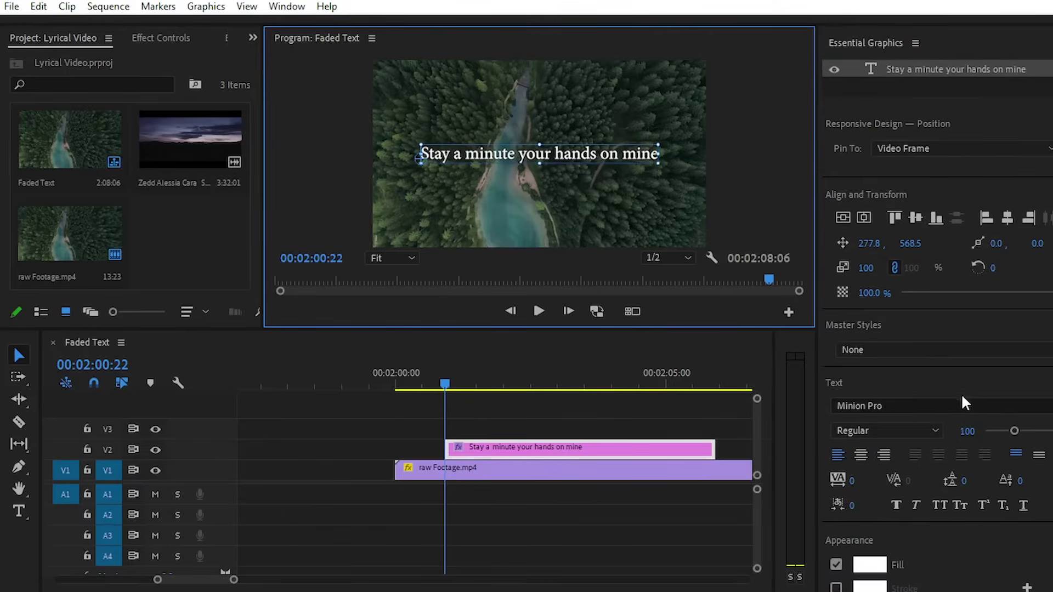
click(916, 406)
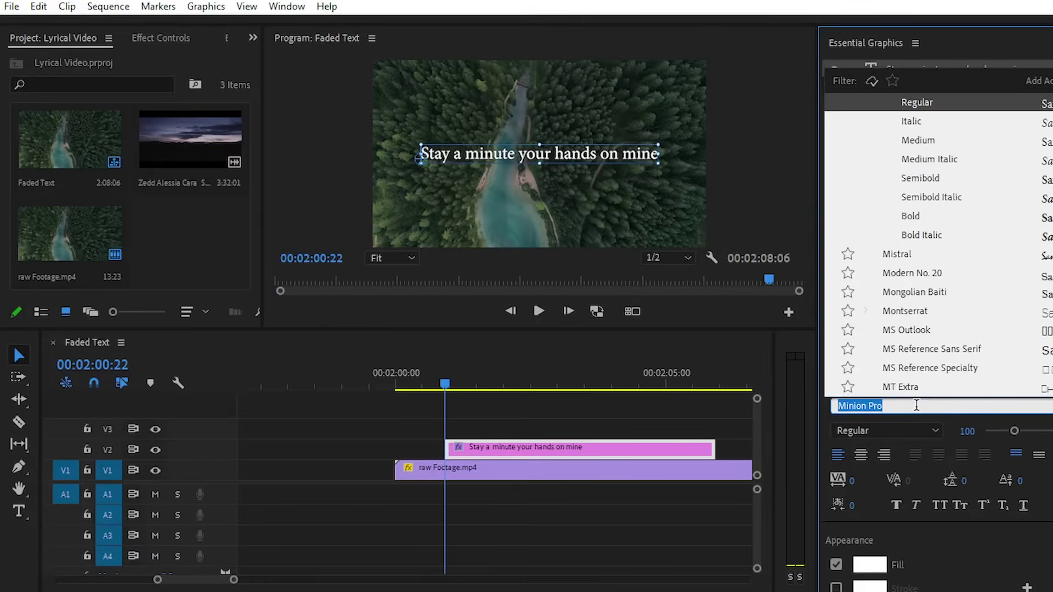
text(gotham)
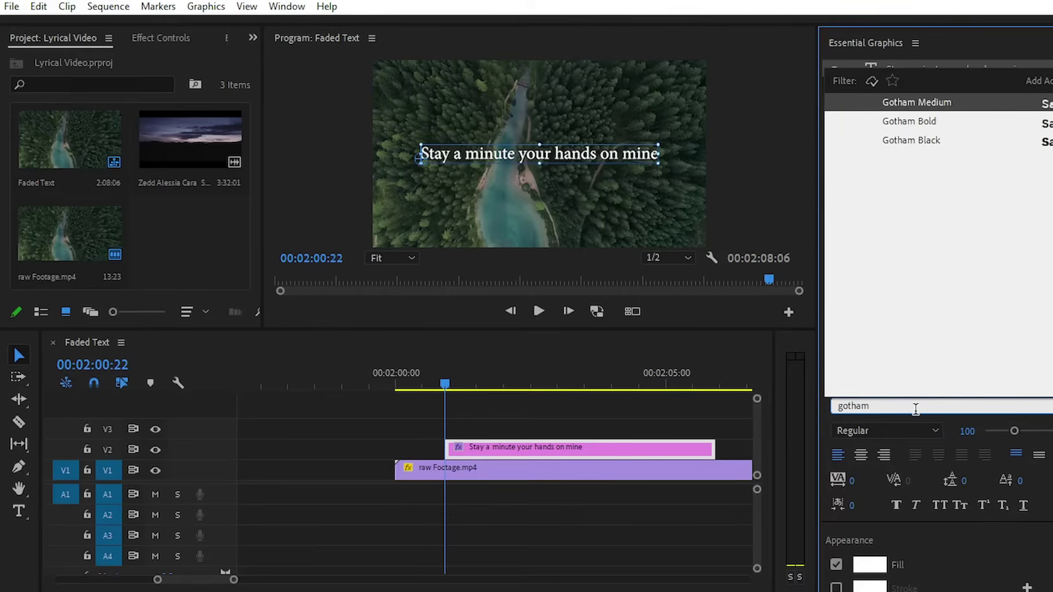
click(935, 102)
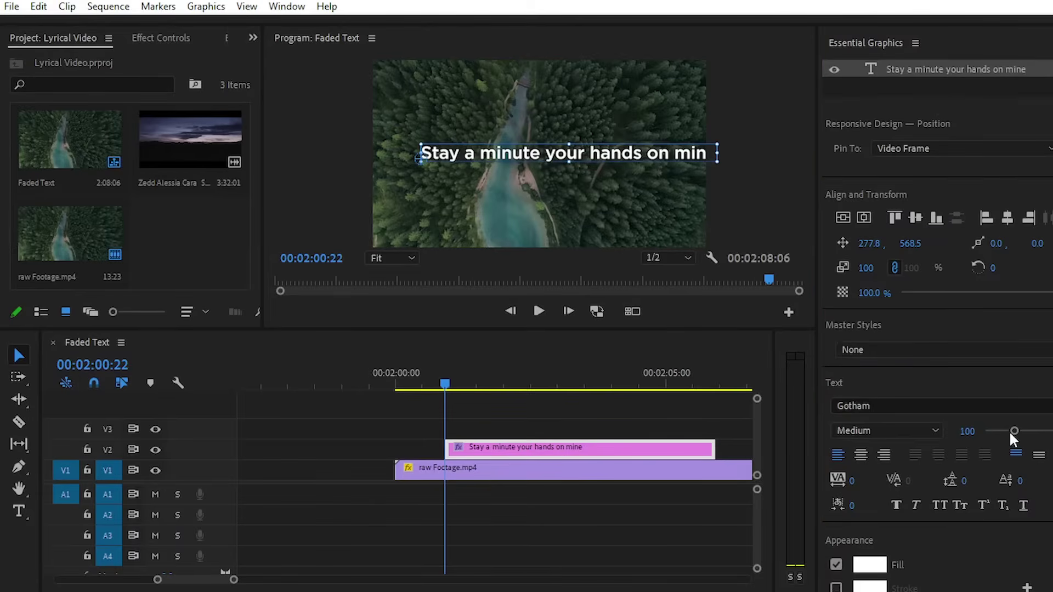
drag(1010, 430, 1006, 429)
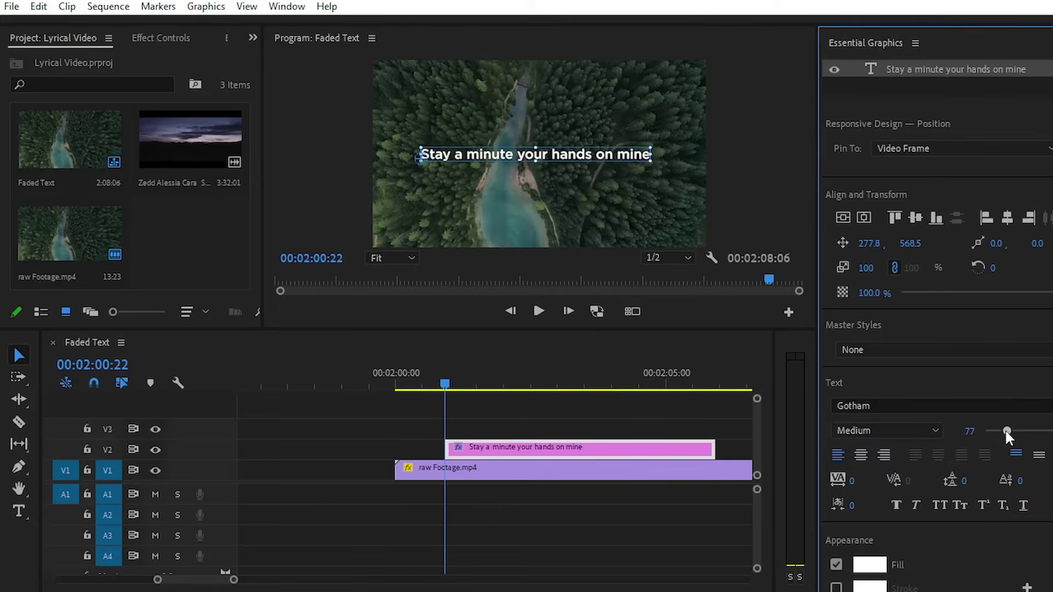
click(865, 218)
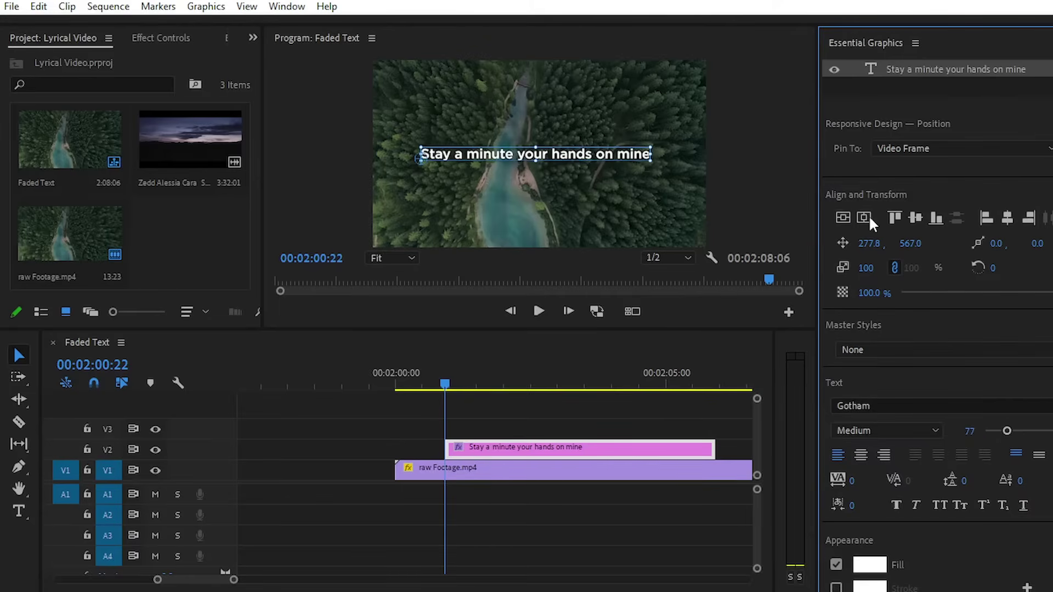
click(759, 194)
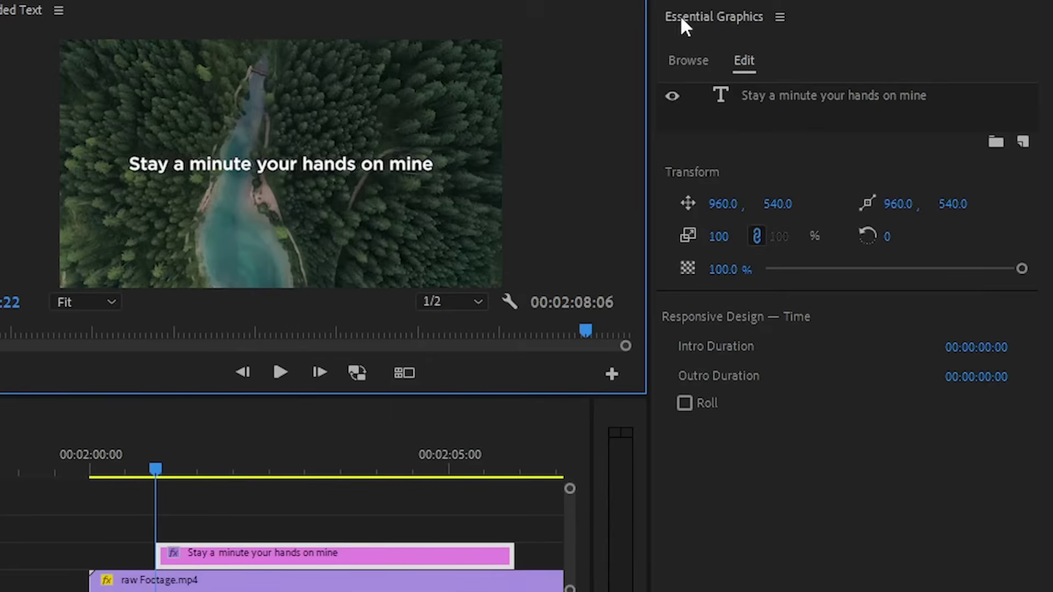
Move the title clip to start at 00:02:00:00, with the playhead at 00:02:01:04
click(683, 15)
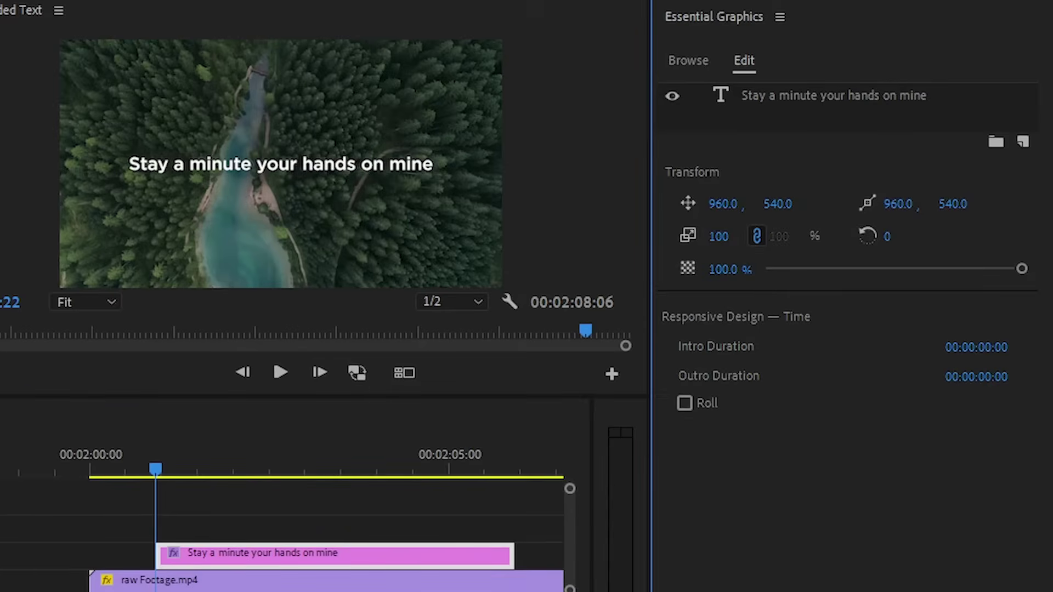
key(minus)
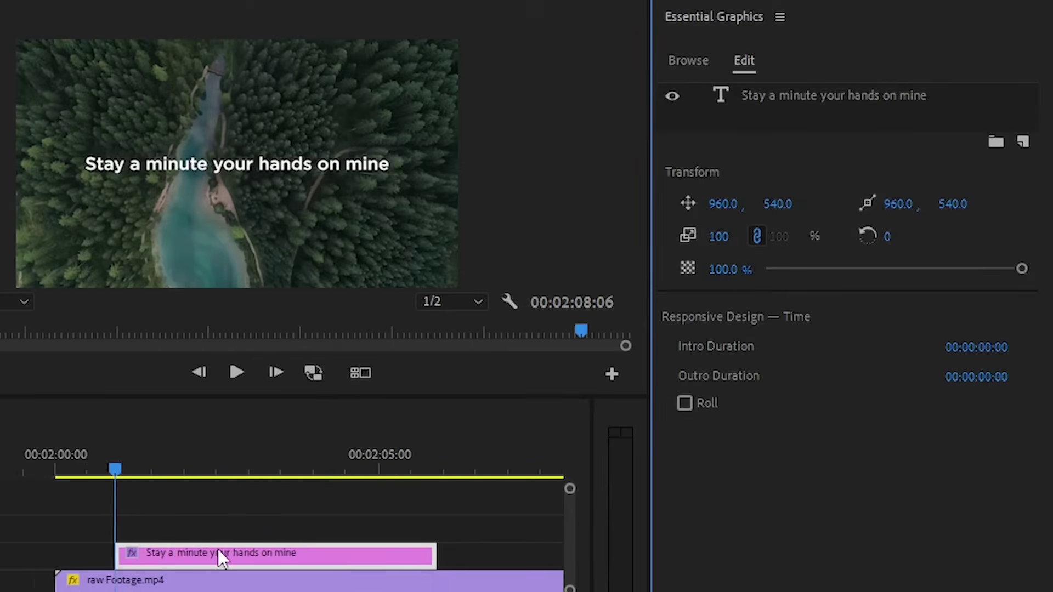
drag(218, 553, 158, 553)
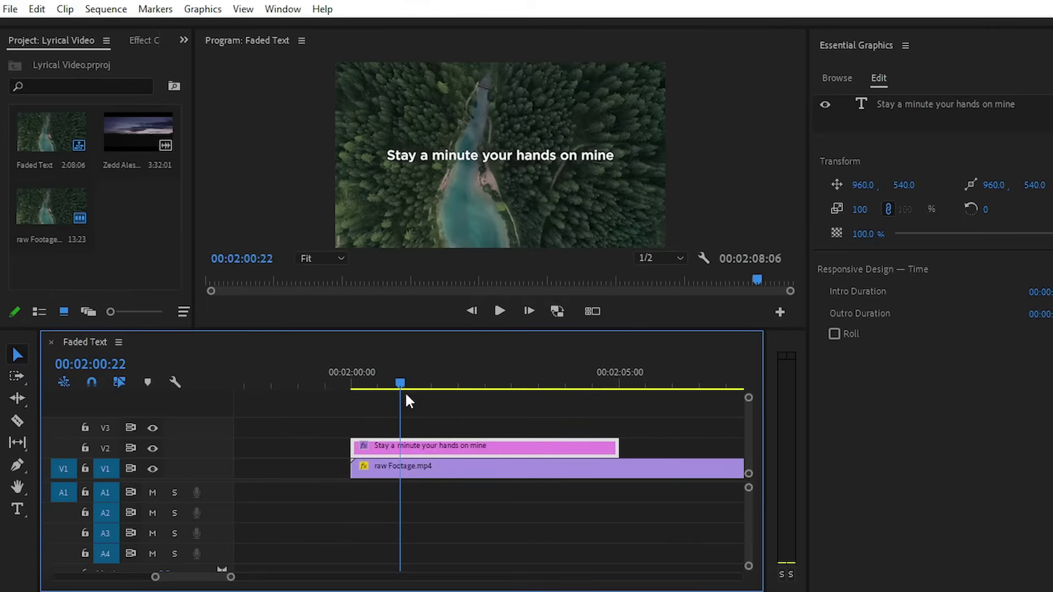
drag(400, 386, 414, 385)
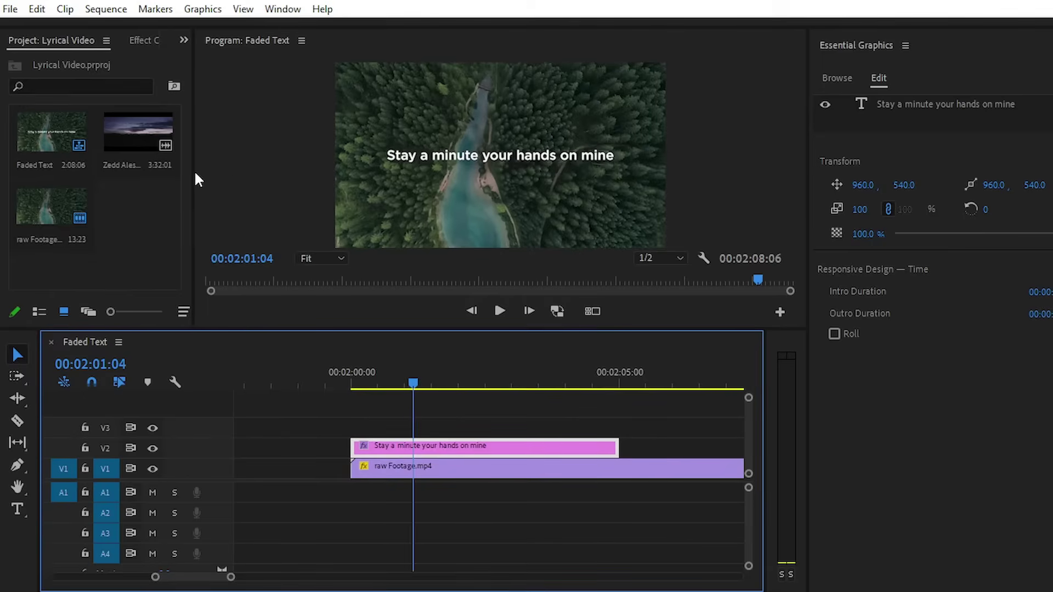
Add a four-point Opacity mask to the title and shift it left off the lyric
mouse_move(195, 177)
mouse_down()
mouse_move(332, 225)
mouse_move(301, 225)
mouse_up()
key(shift+5)
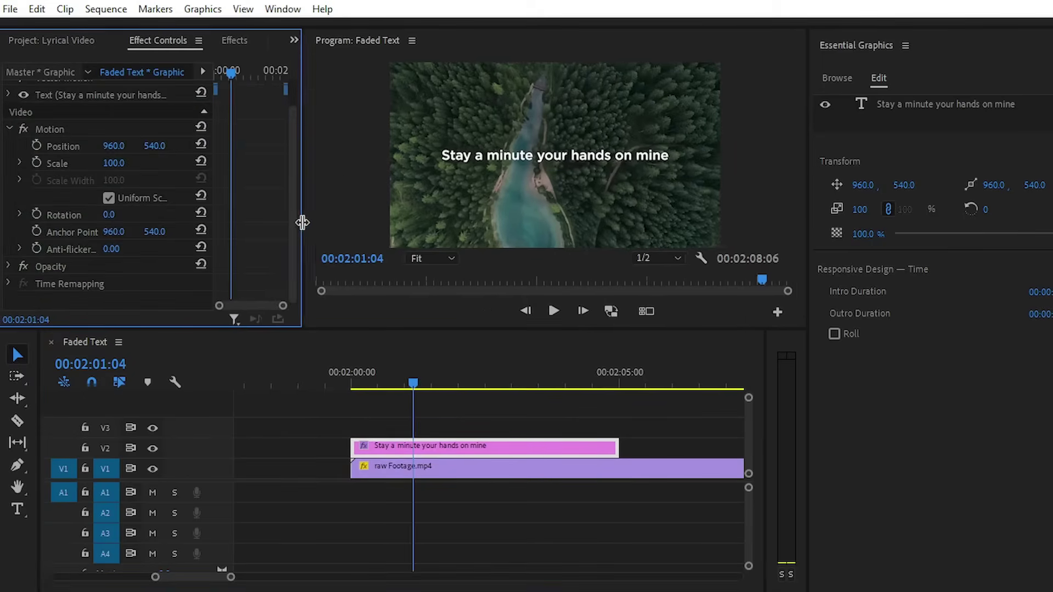
click(7, 266)
scroll(216, 235, down, 2)
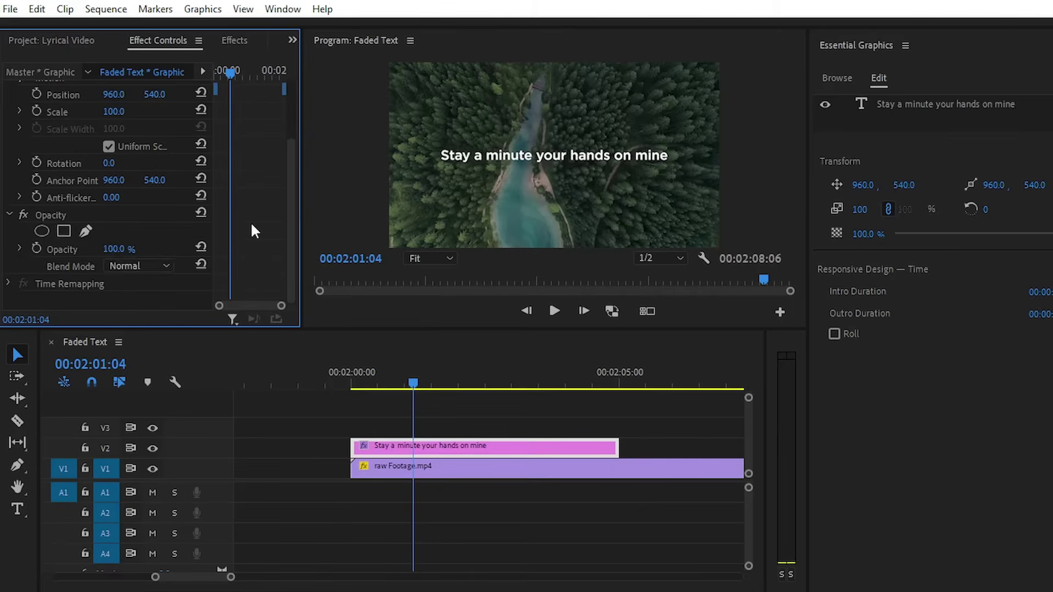
click(64, 233)
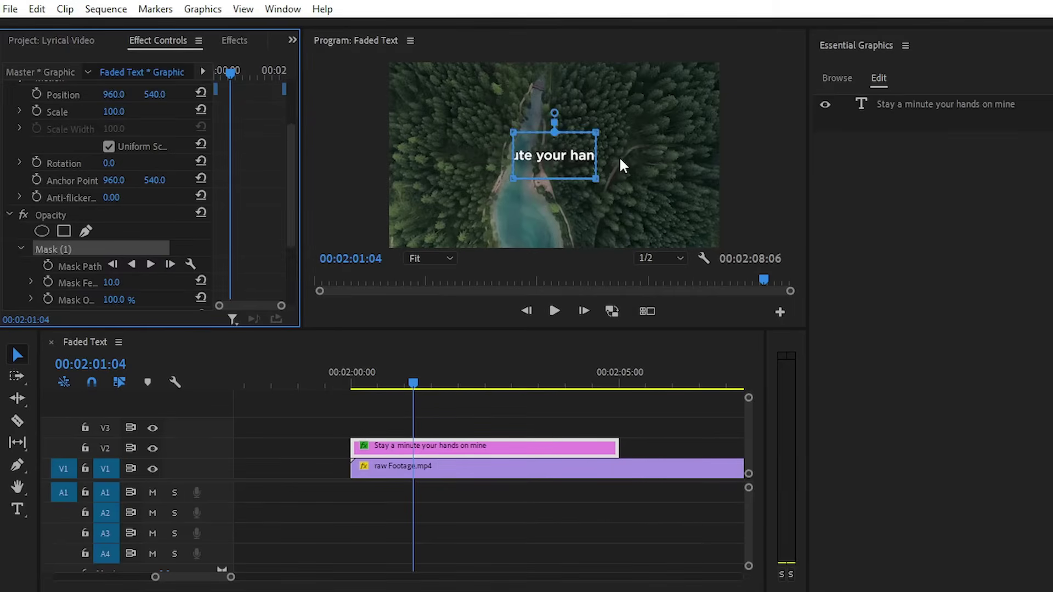
drag(572, 163, 403, 156)
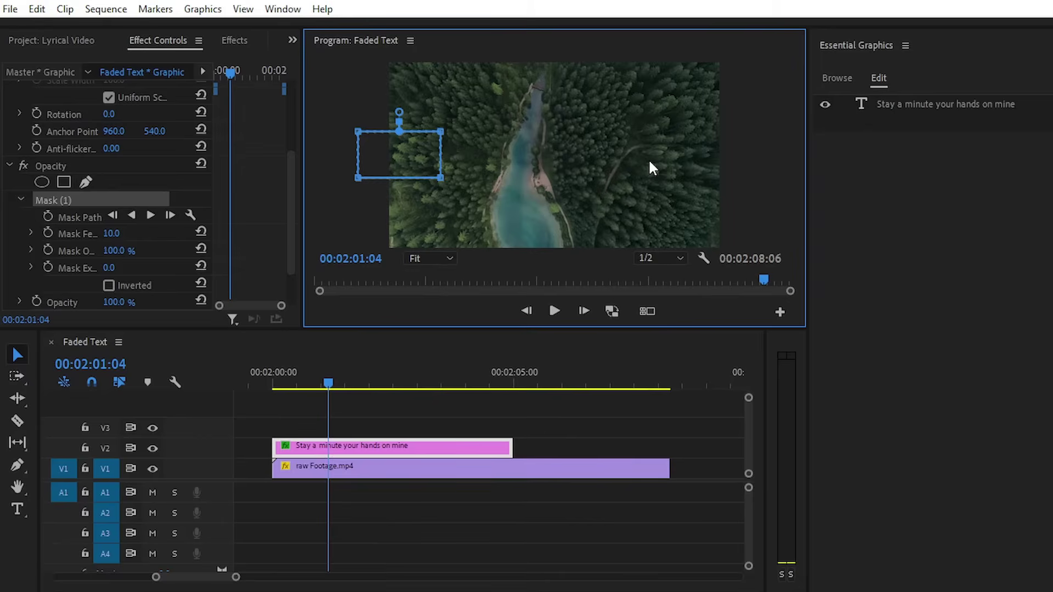
Keyframe the Mask Path, then slide the mask right at 00:02:01:20 to reveal the lyric
click(105, 234)
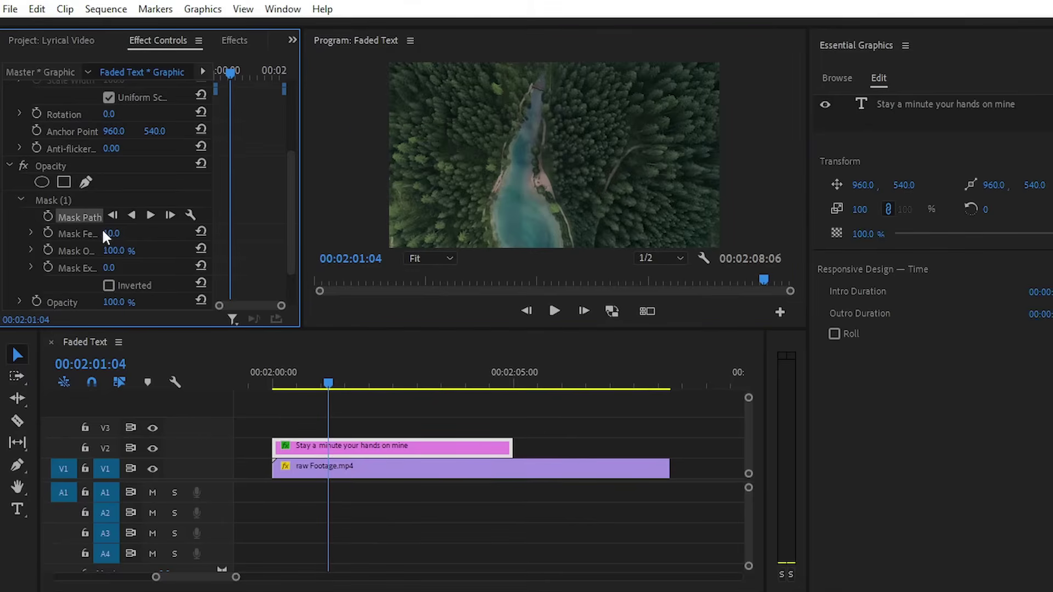
click(46, 216)
click(706, 186)
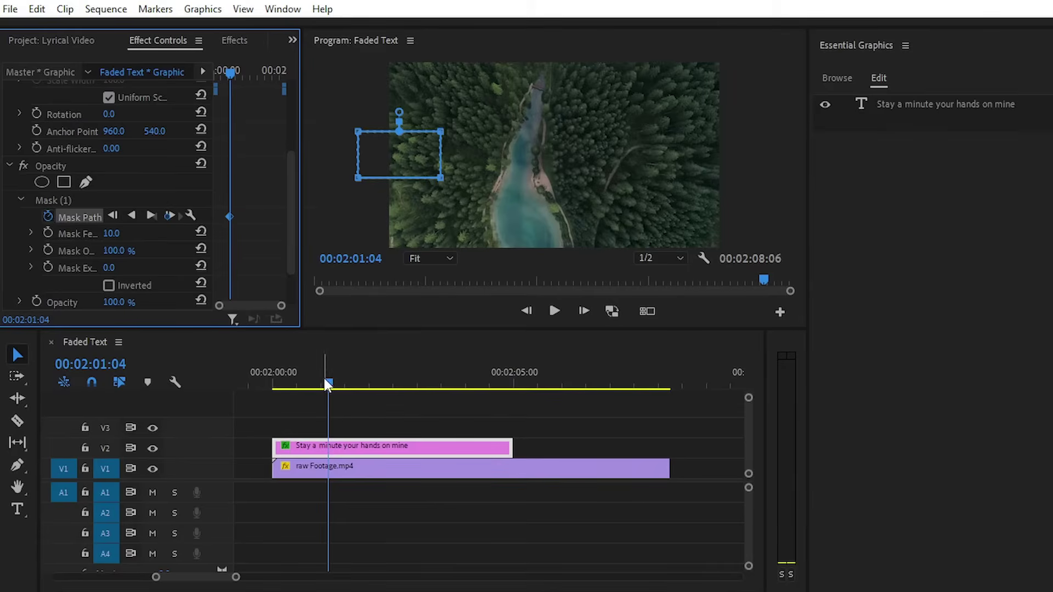
drag(327, 384, 362, 383)
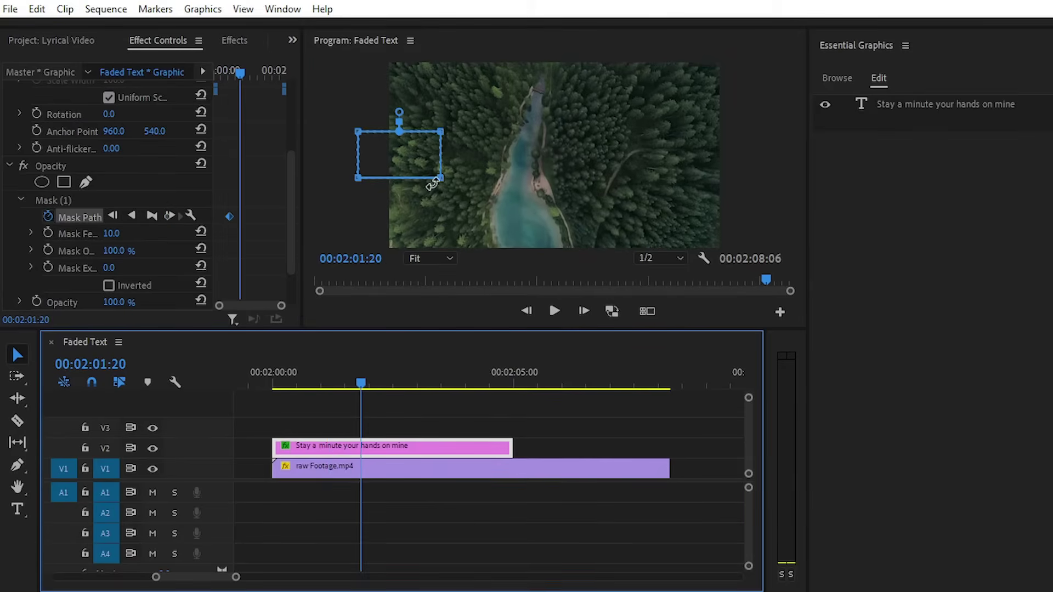
drag(404, 157, 717, 157)
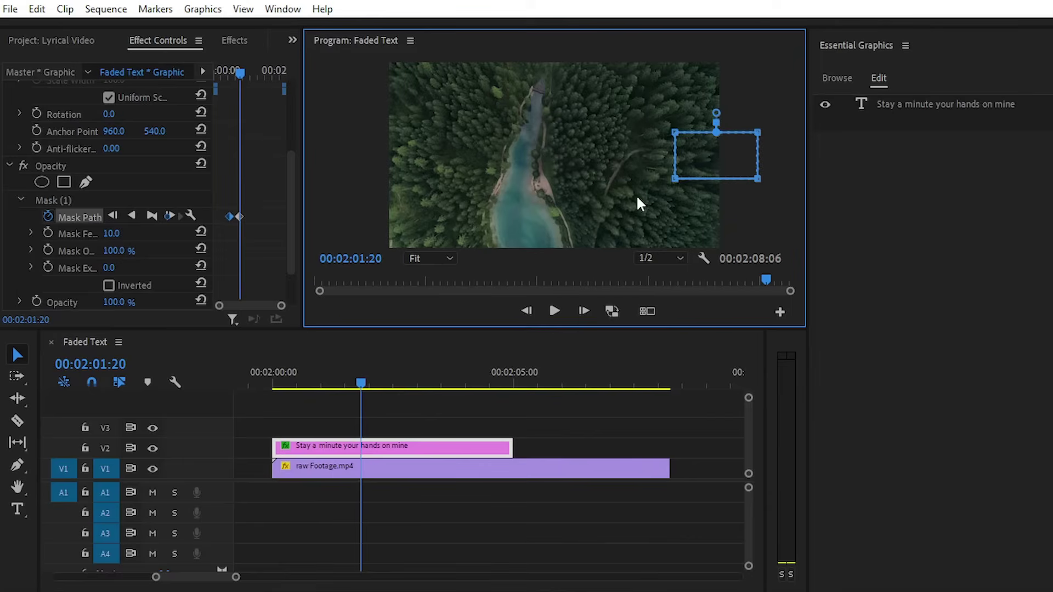
Play the mask animation from the clip start, then widen the Effect Controls panel
drag(304, 382, 282, 380)
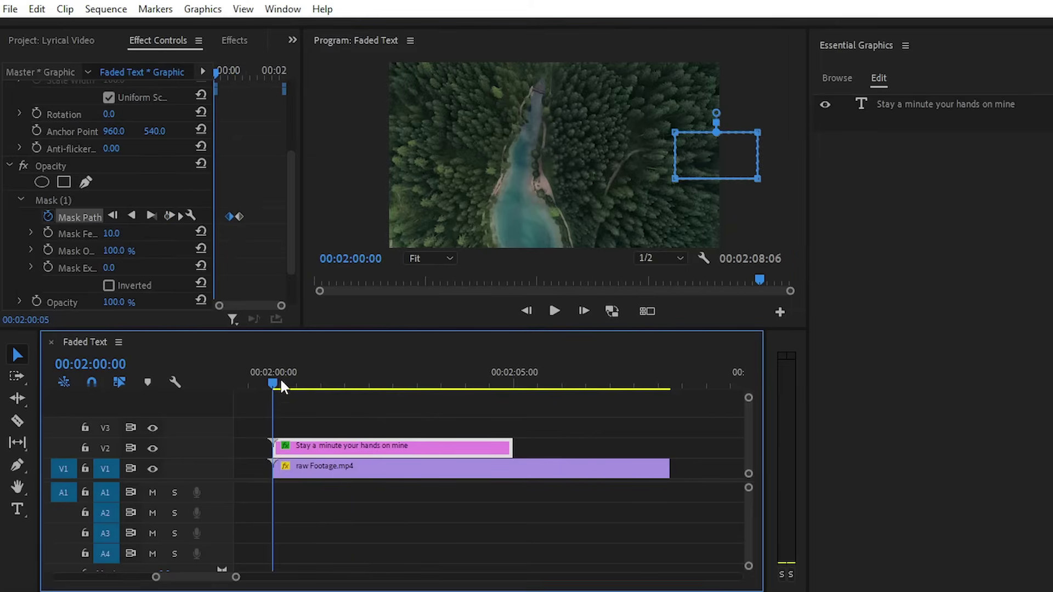
key(space)
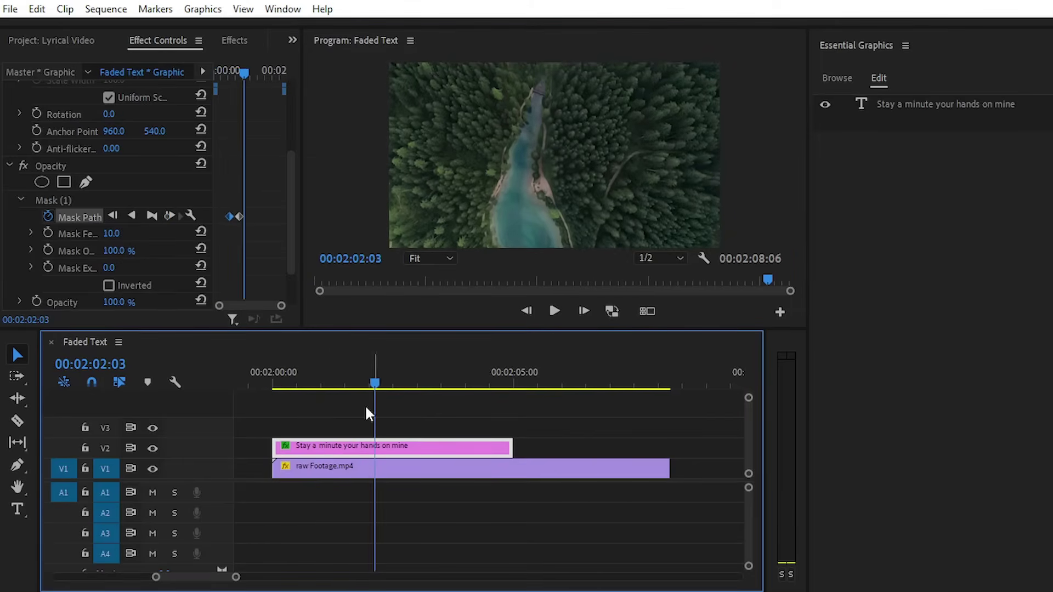
mouse_move(353, 377)
mouse_down()
mouse_move(346, 365)
mouse_move(316, 366)
mouse_move(357, 367)
mouse_up()
drag(305, 247, 367, 247)
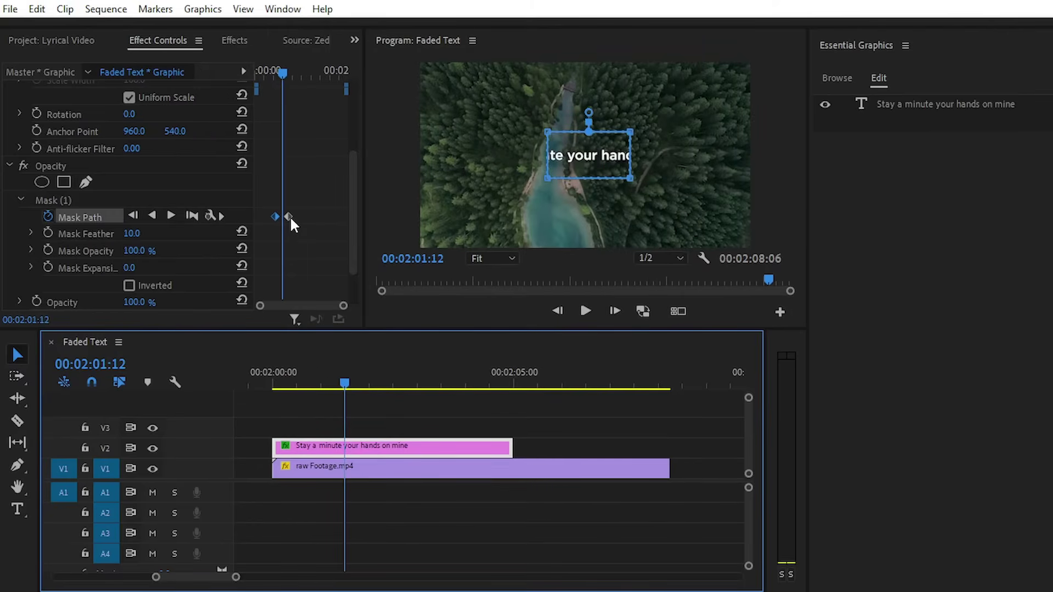
Drag the ending Mask Path keyframe later and scrub through the slower reveal
click(289, 217)
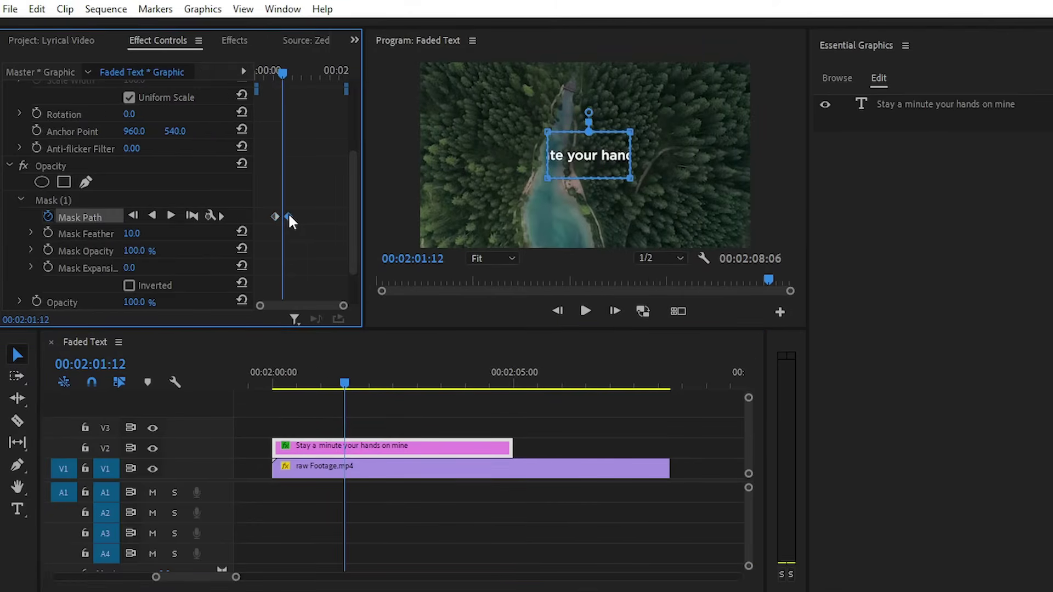
drag(288, 217, 327, 215)
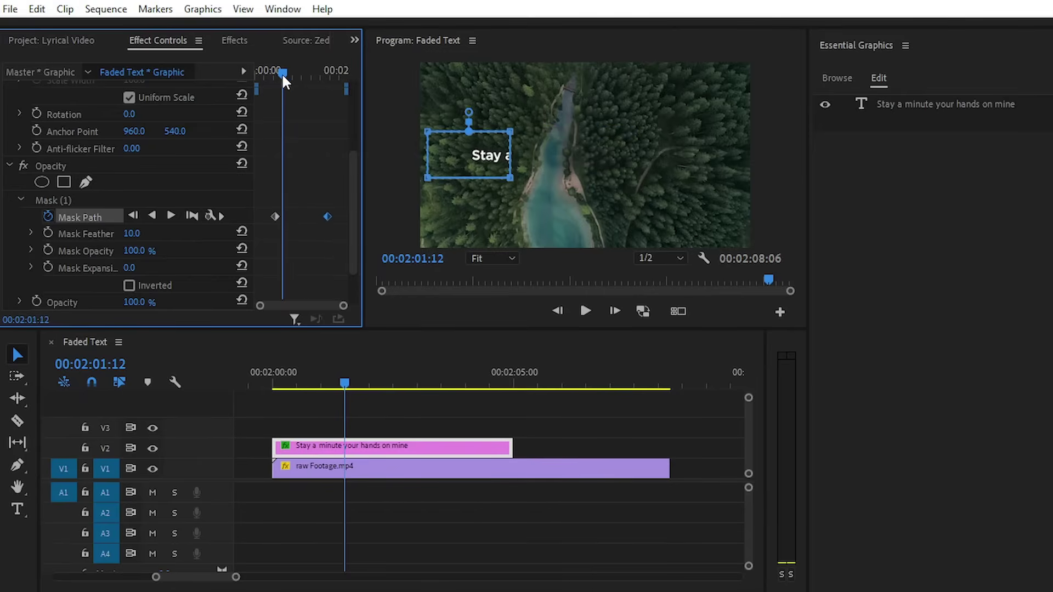
mouse_move(282, 76)
mouse_down()
mouse_move(278, 88)
mouse_move(305, 88)
mouse_move(270, 94)
mouse_move(280, 97)
mouse_up()
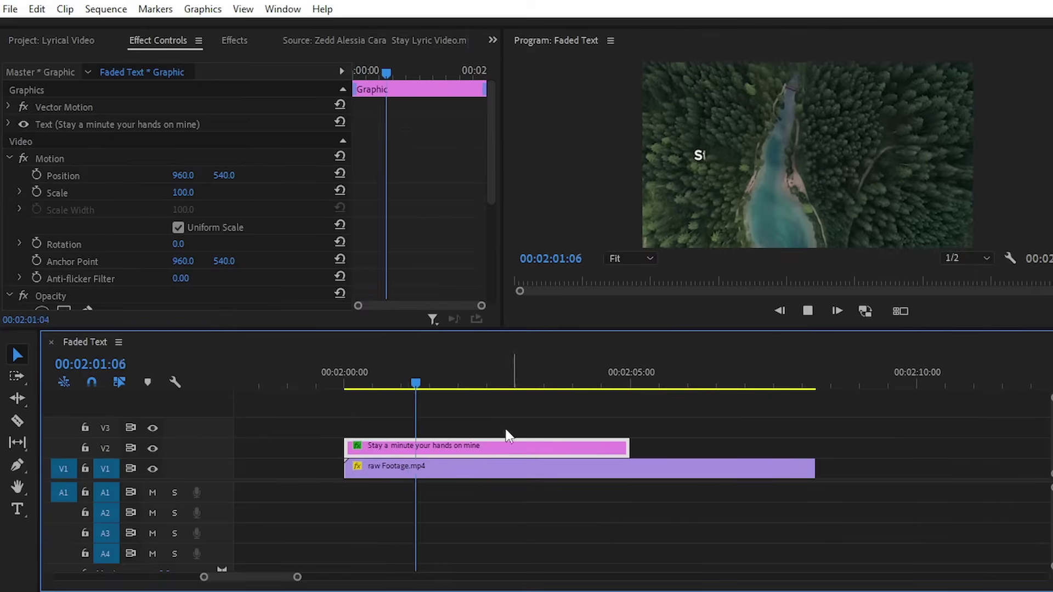
click(533, 385)
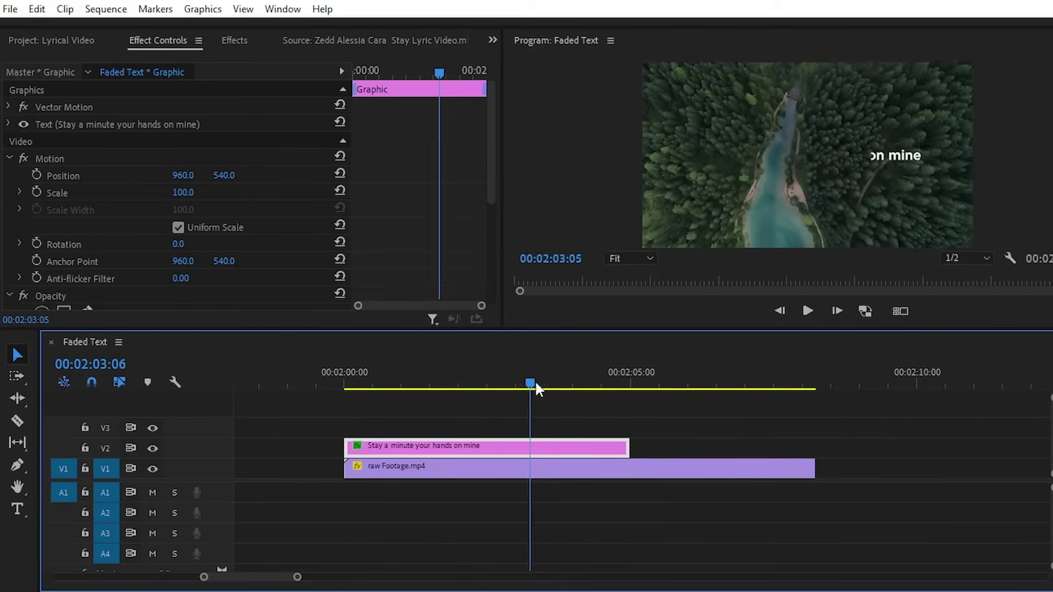
mouse_move(536, 387)
mouse_down()
mouse_move(559, 386)
mouse_move(434, 384)
mouse_up()
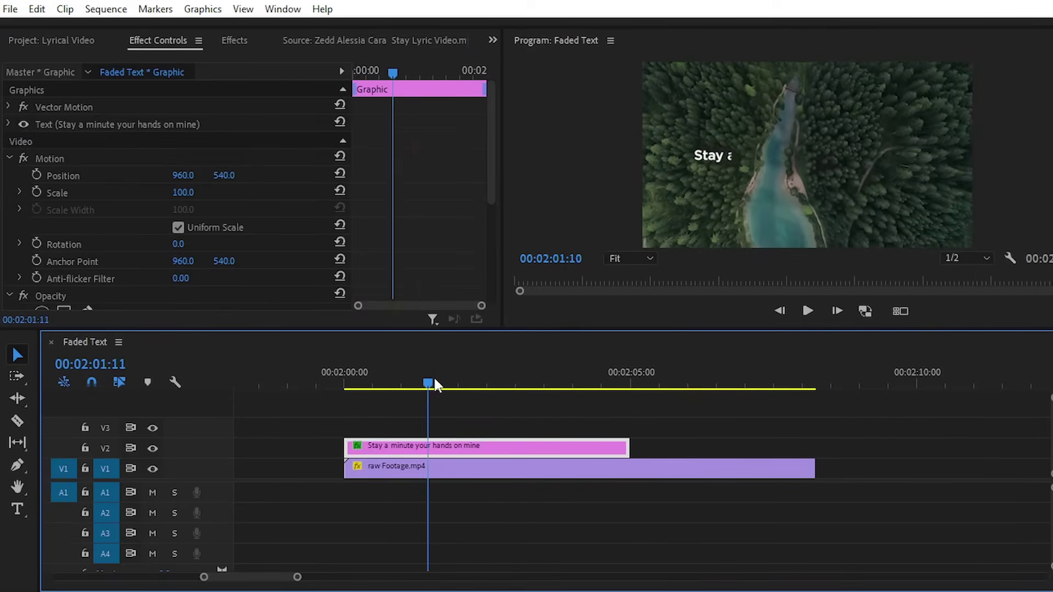
key(space)
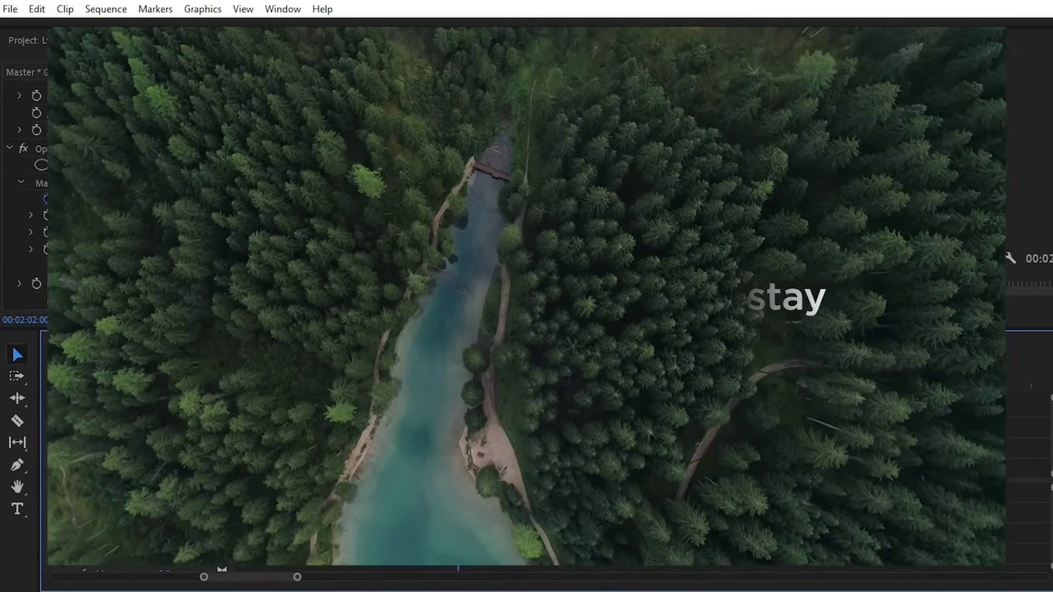
key(space)
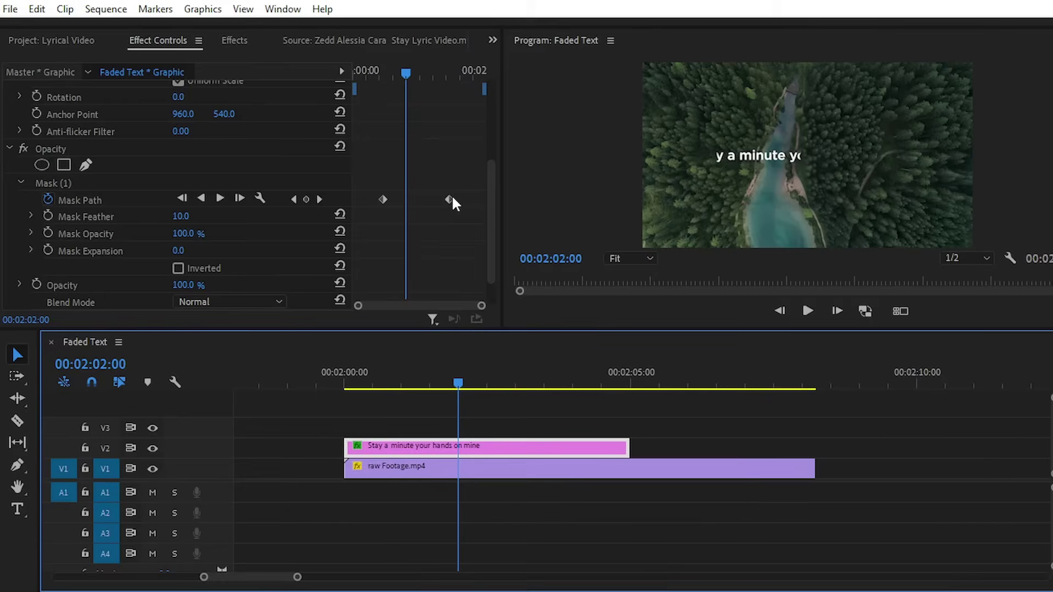
Raise Mask Feather to 188 and play the softened reveal from near the clip start
click(169, 217)
click(186, 217)
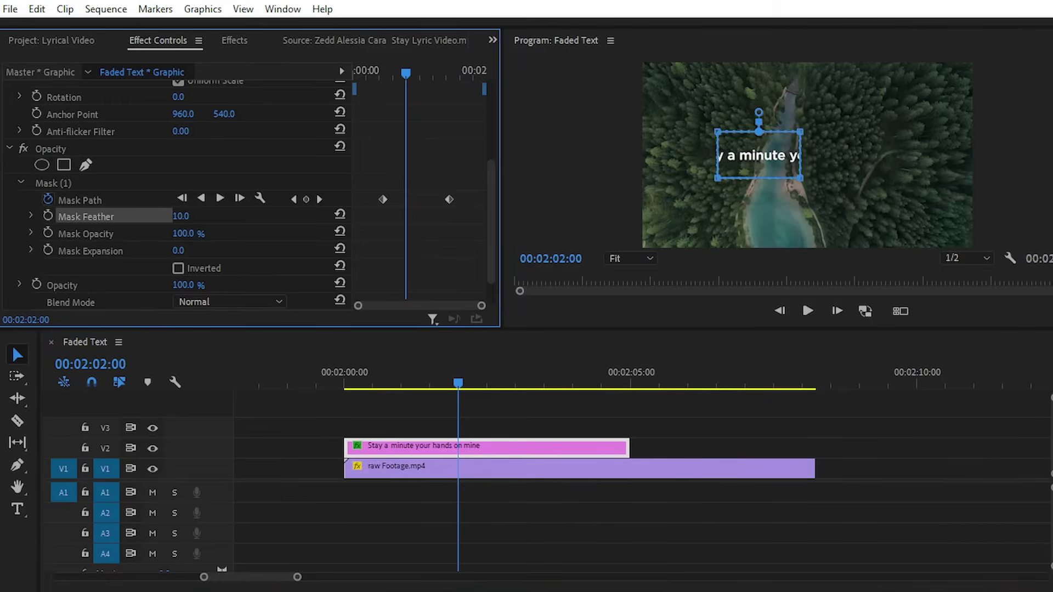
drag(181, 216, 223, 216)
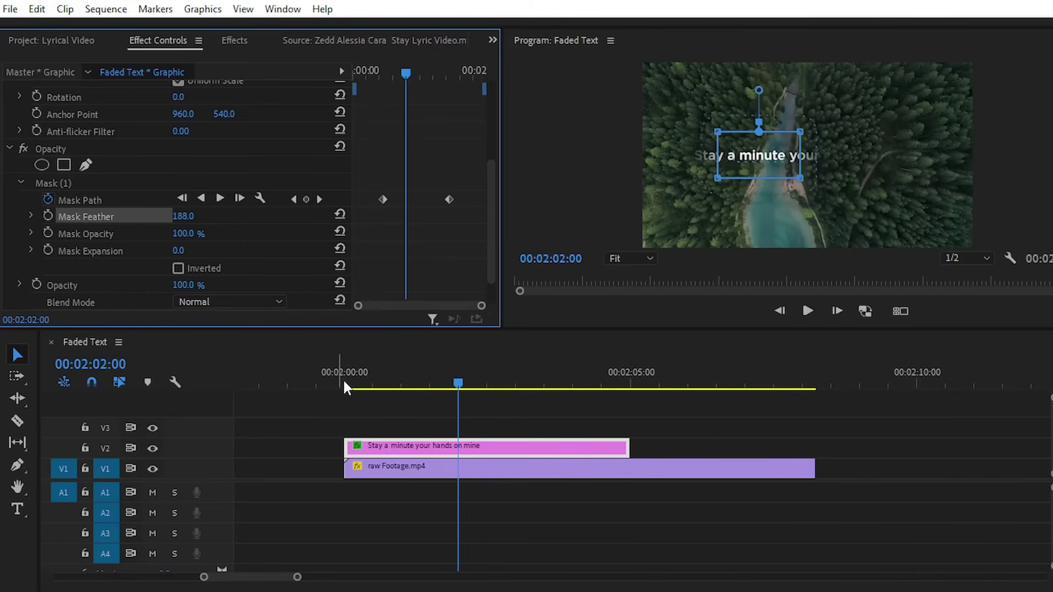
click(358, 382)
key(space)
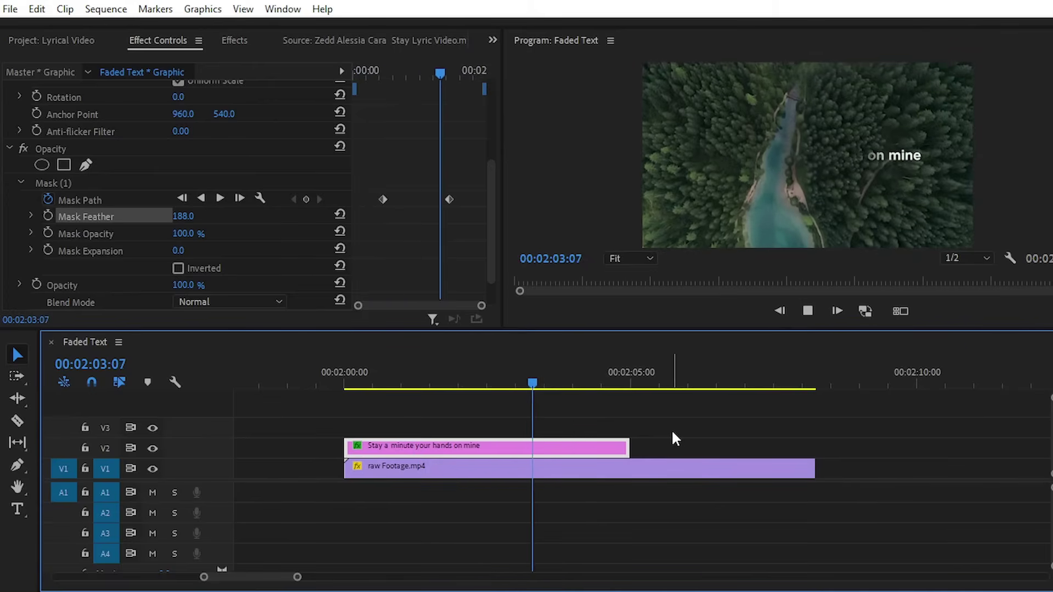
drag(554, 378, 345, 384)
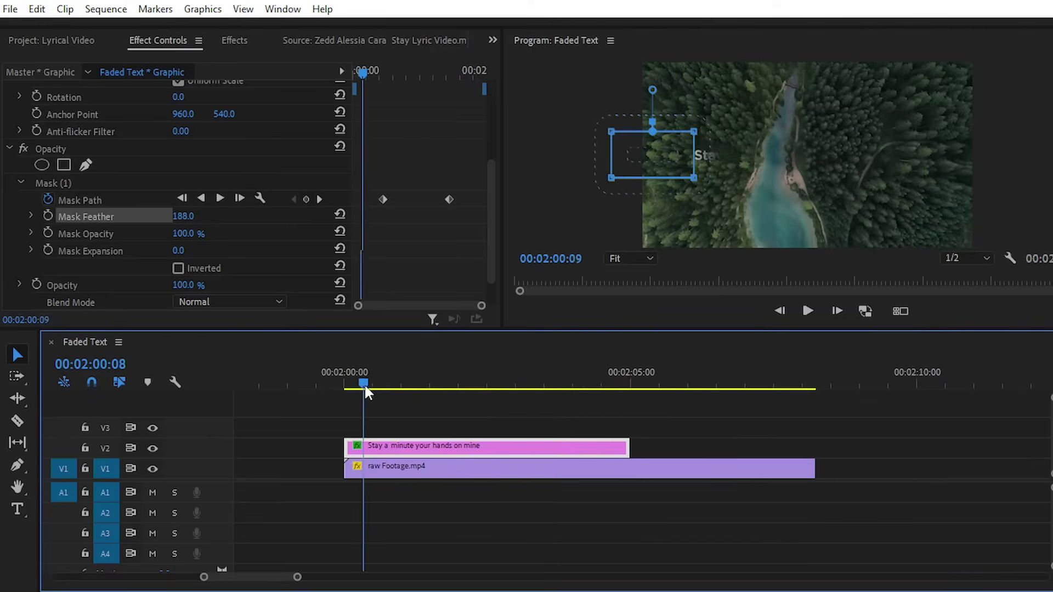
key(space)
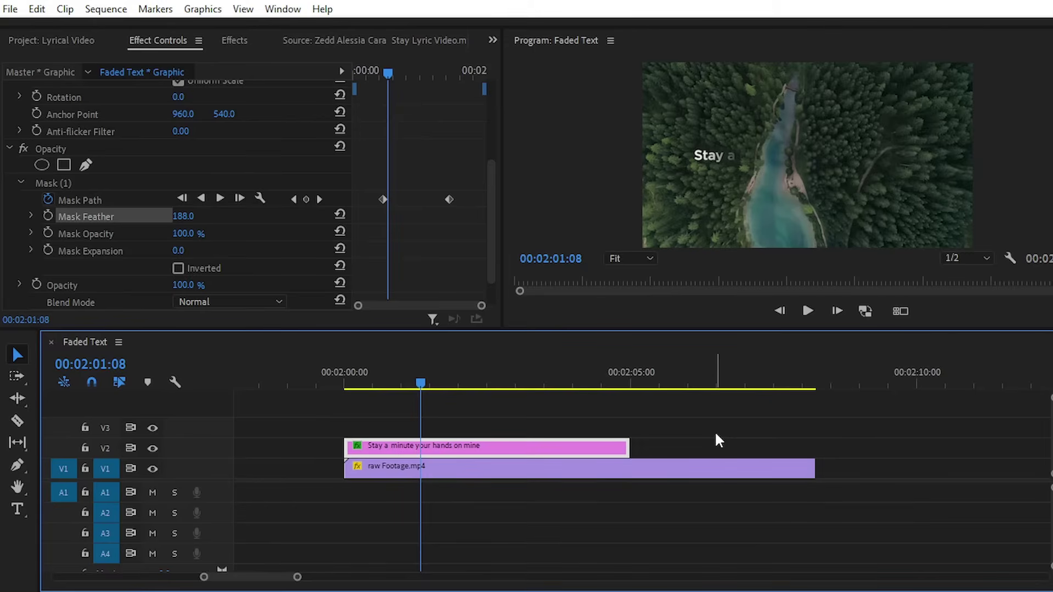
click(346, 385)
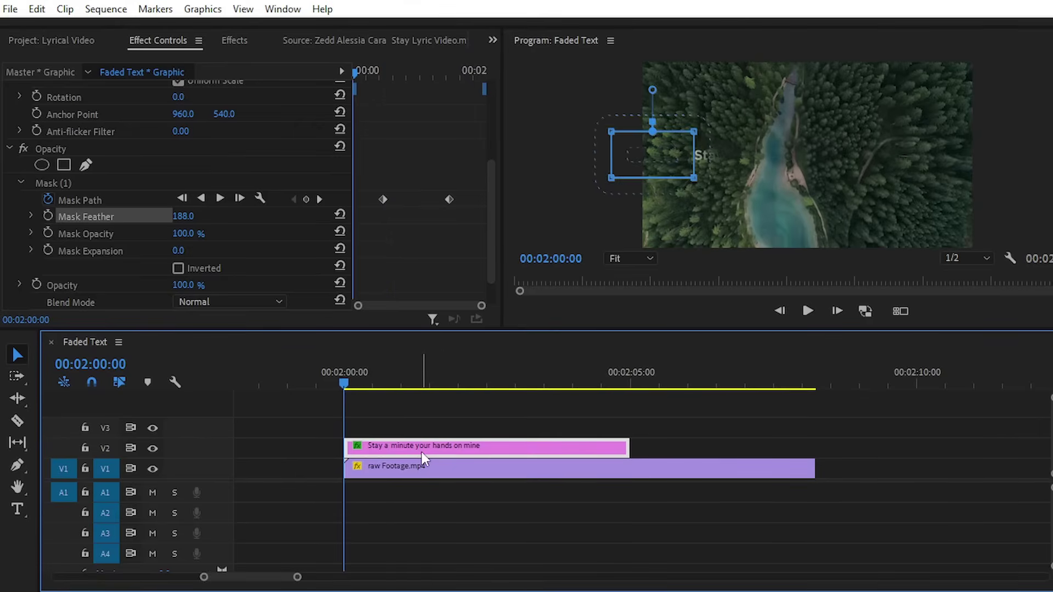
Alt-drag a copy of the lyric clip onto the track above, shift it earlier, and scrub through it
drag(424, 449, 556, 425)
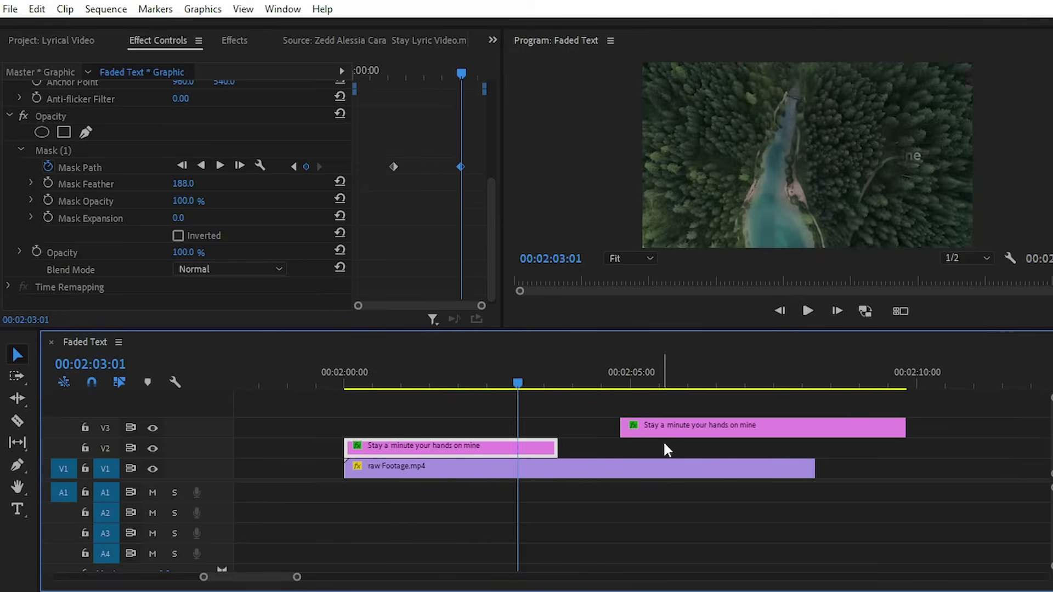
drag(671, 428, 592, 433)
drag(530, 379, 654, 381)
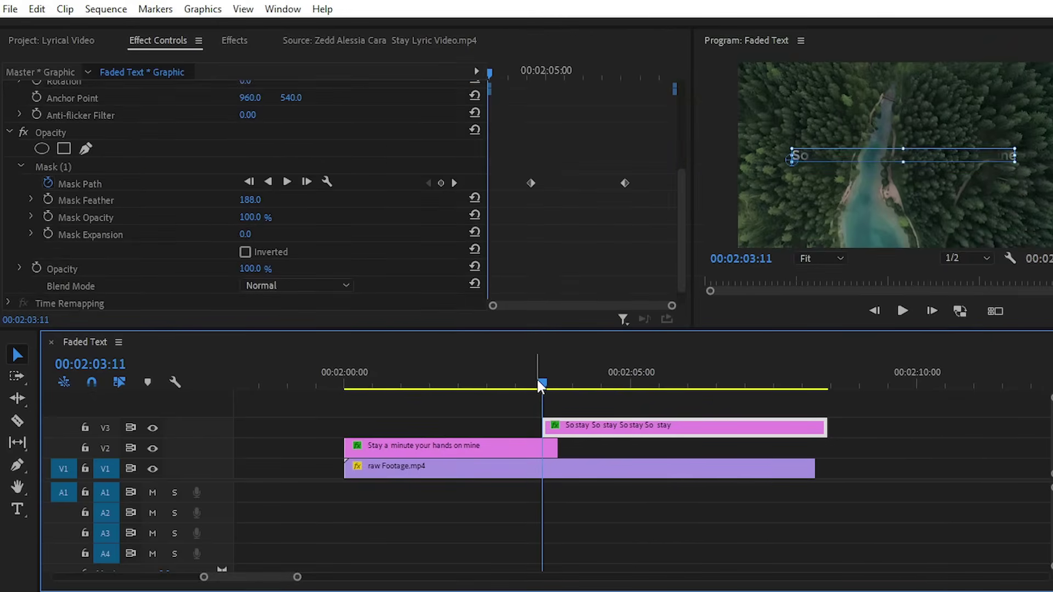
drag(537, 381, 395, 388)
Move the second line's two Mask Path keyframes to its clip start and play both lines
click(458, 385)
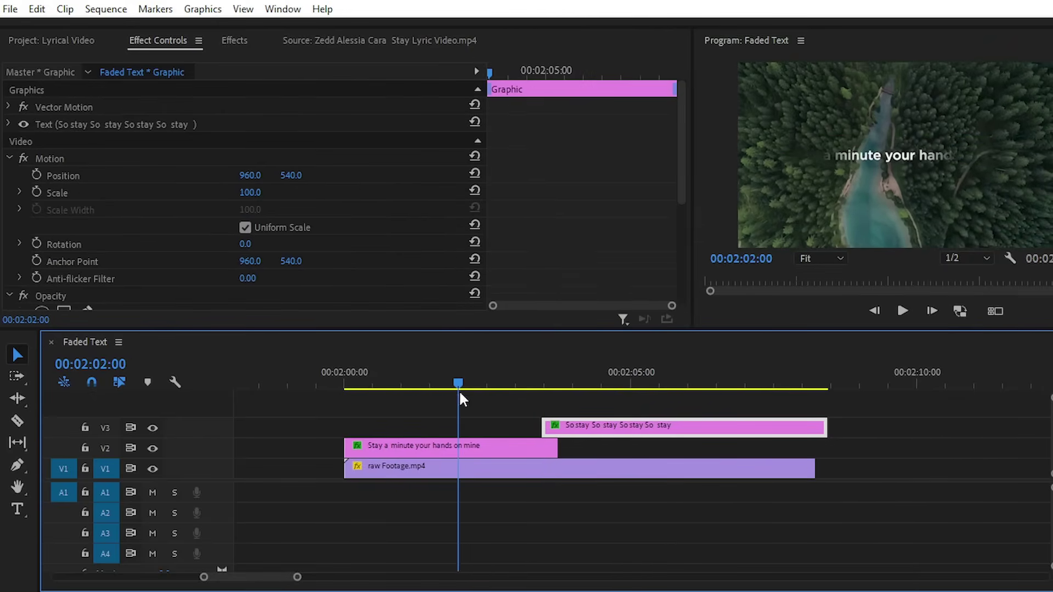
click(547, 446)
scroll(592, 222, down, 5)
drag(641, 147, 511, 177)
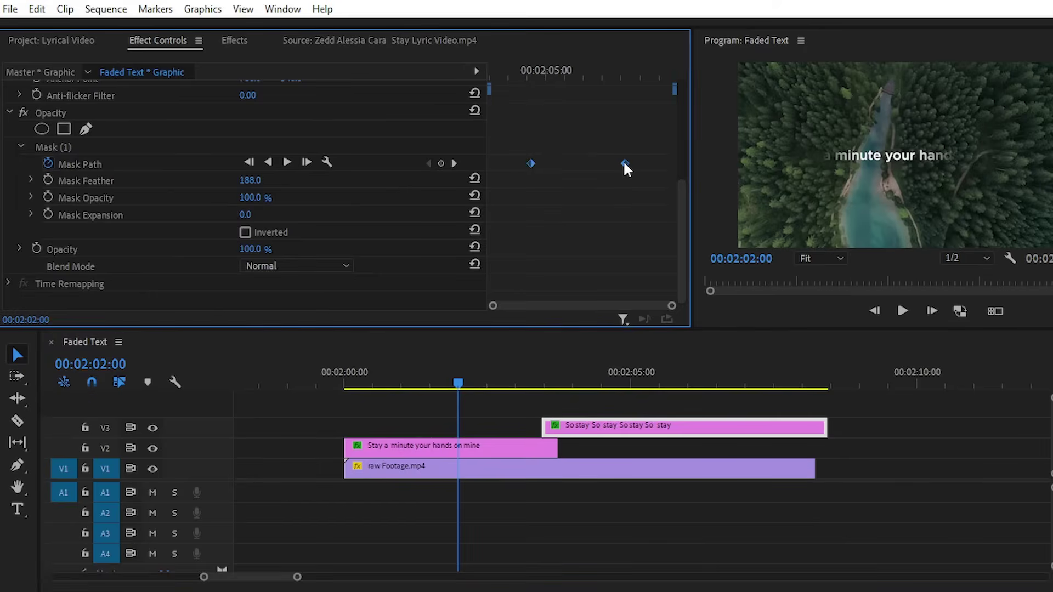
drag(625, 163, 584, 161)
drag(451, 378, 380, 385)
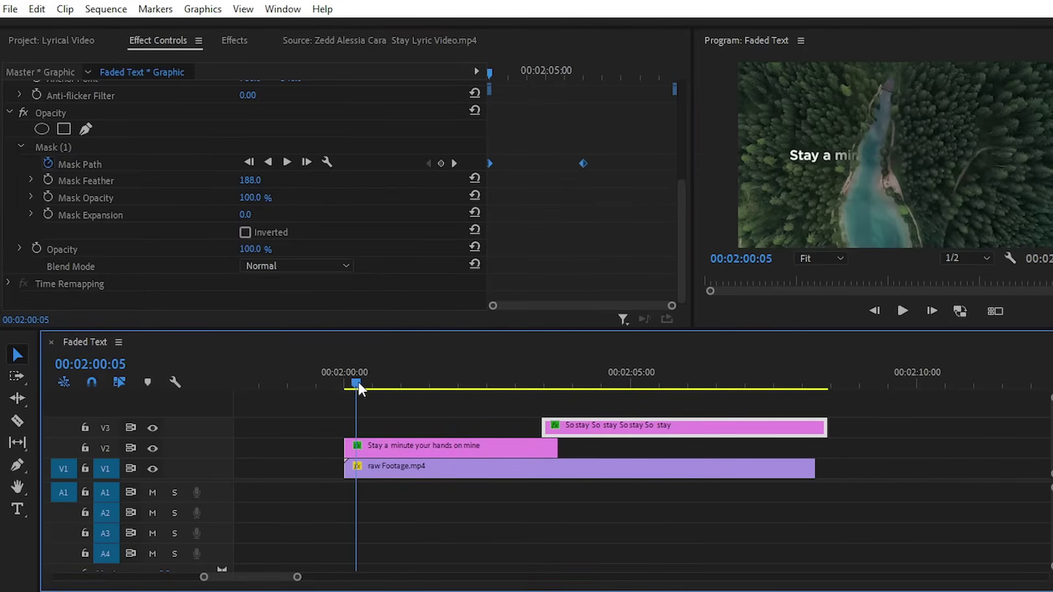
key(space)
Shift the first line's Mask Path keyframes earlier toward its clip start
click(450, 446)
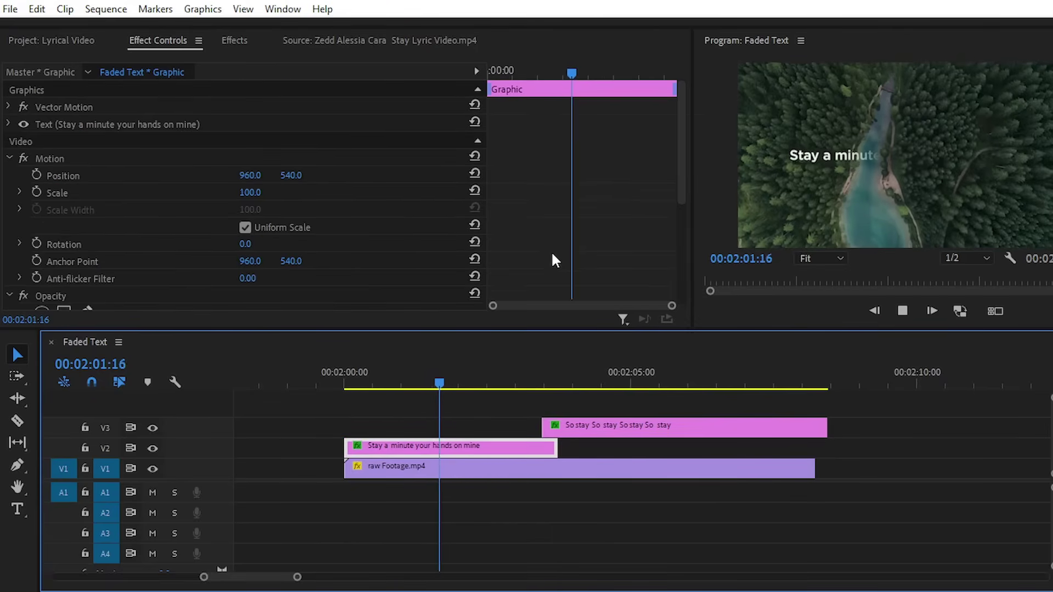
key(space)
scroll(556, 248, down, 4)
scroll(556, 249, down, 1)
drag(659, 184, 522, 224)
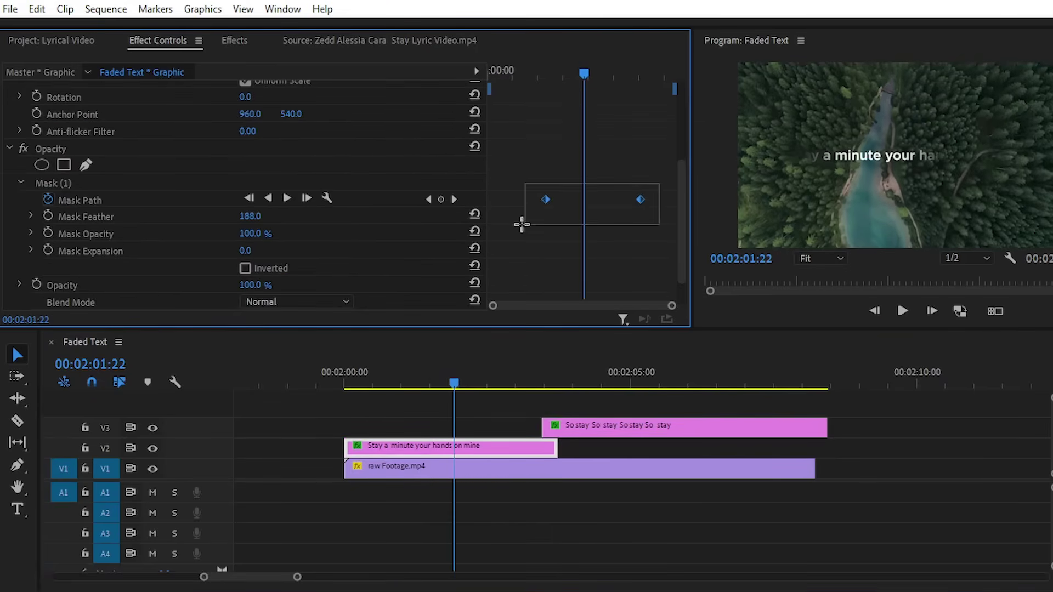
mouse_move(637, 202)
mouse_down()
mouse_move(578, 201)
mouse_move(586, 203)
mouse_up()
click(615, 196)
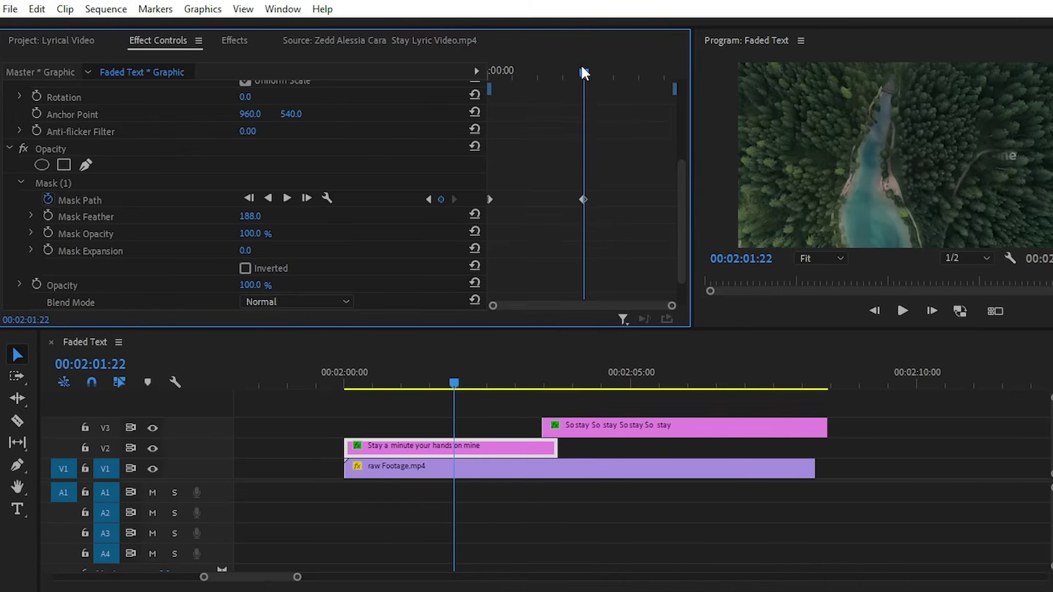
drag(582, 70, 462, 92)
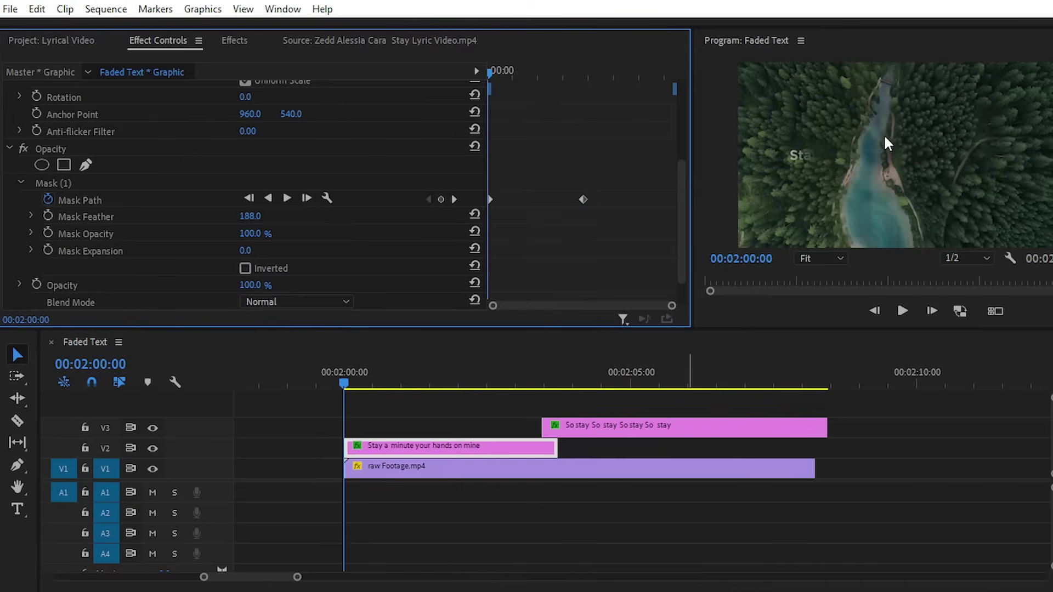